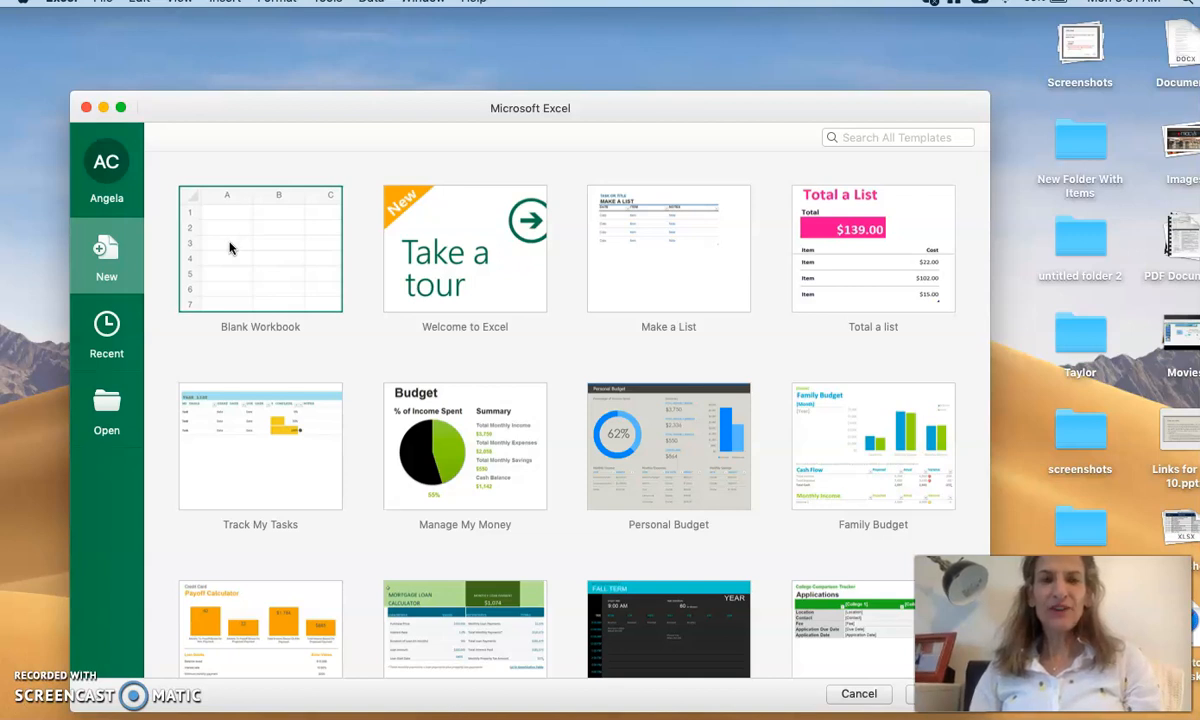
# - Create a new blank workbook from the Excel template gallery
pyautogui.press('F4')
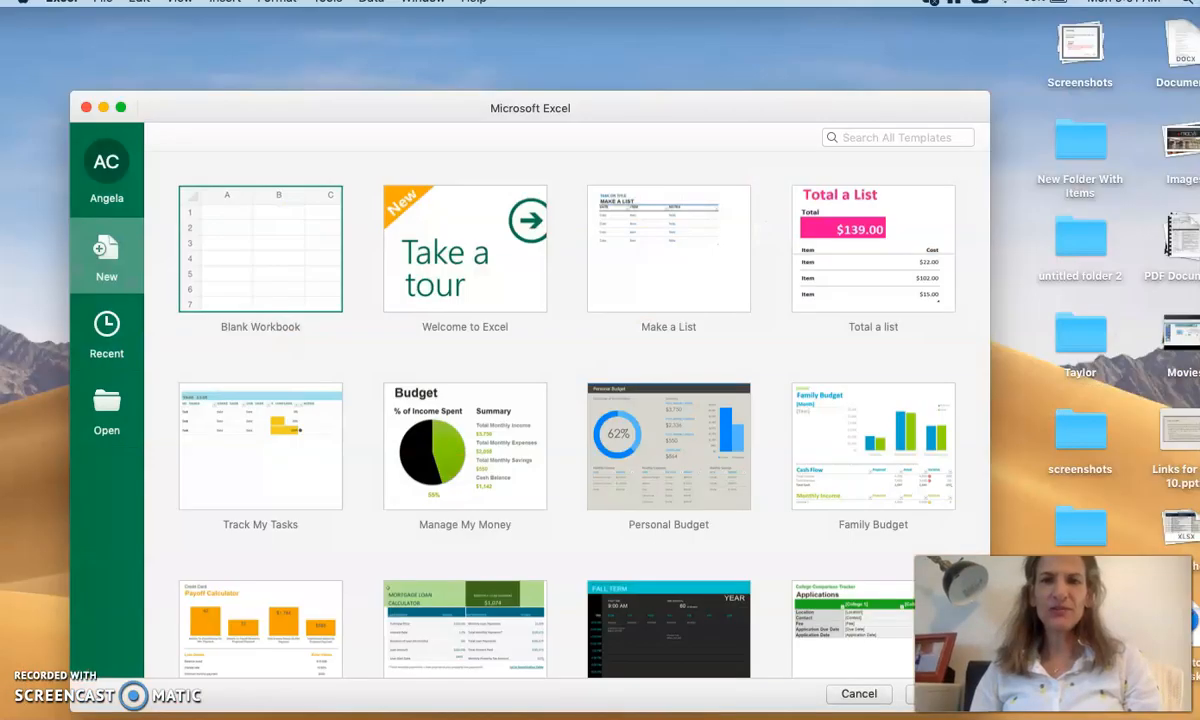
pyautogui.click(958, 62)
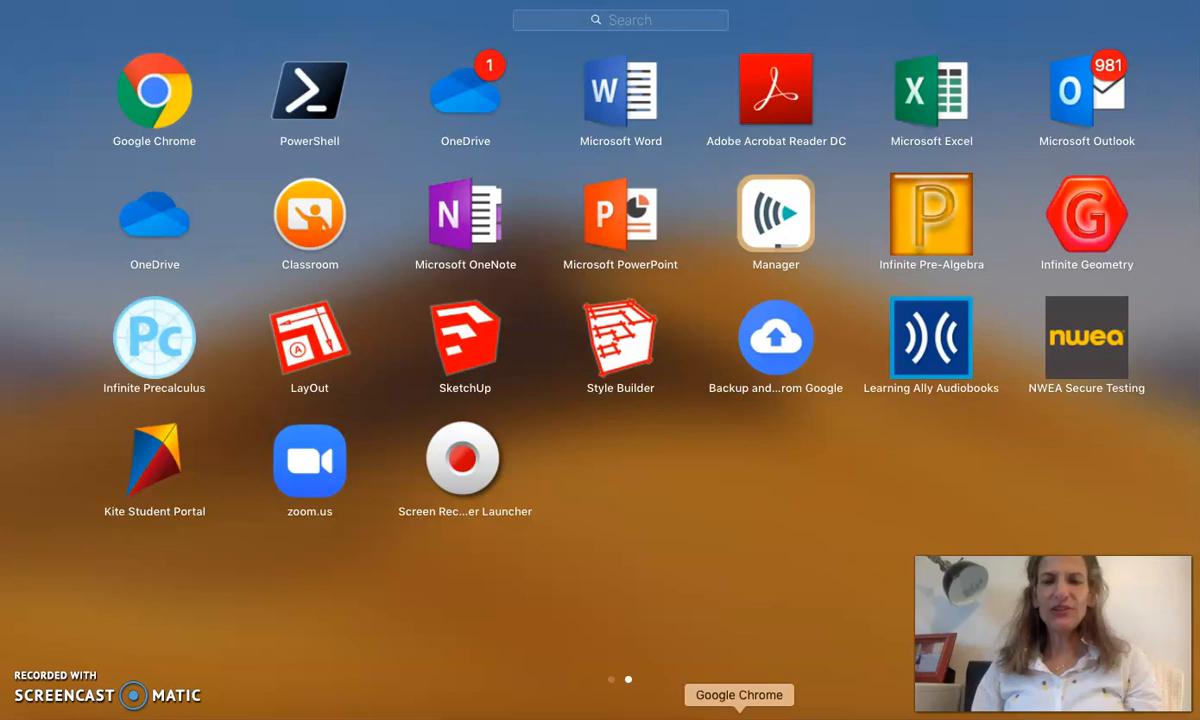
pyautogui.click(776, 712)
pyautogui.click(257, 266)
pyautogui.click(235, 262)
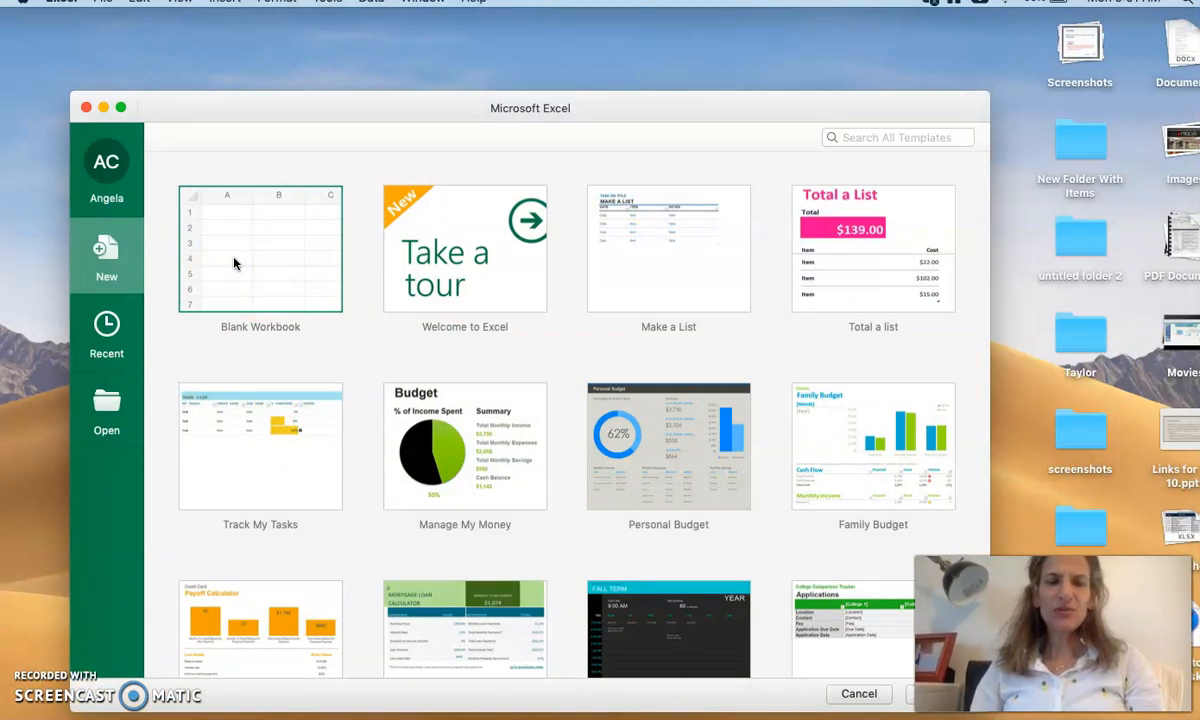
pyautogui.click(31, 668)
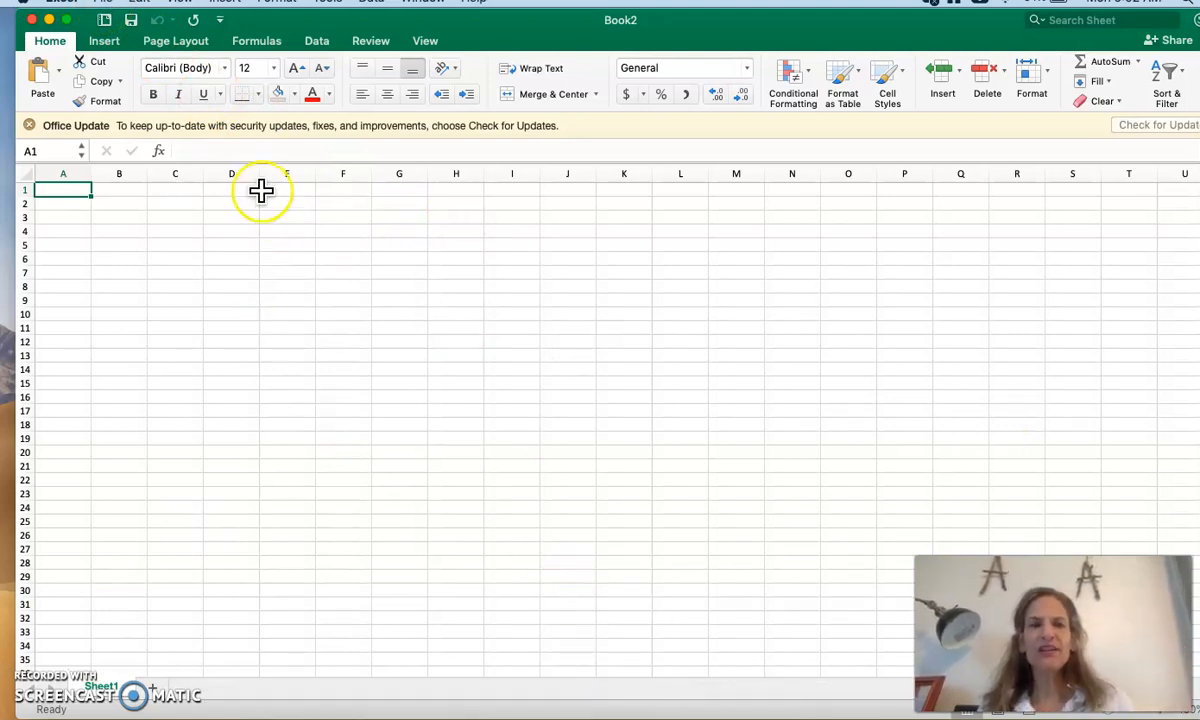
pyautogui.click(103, 2)
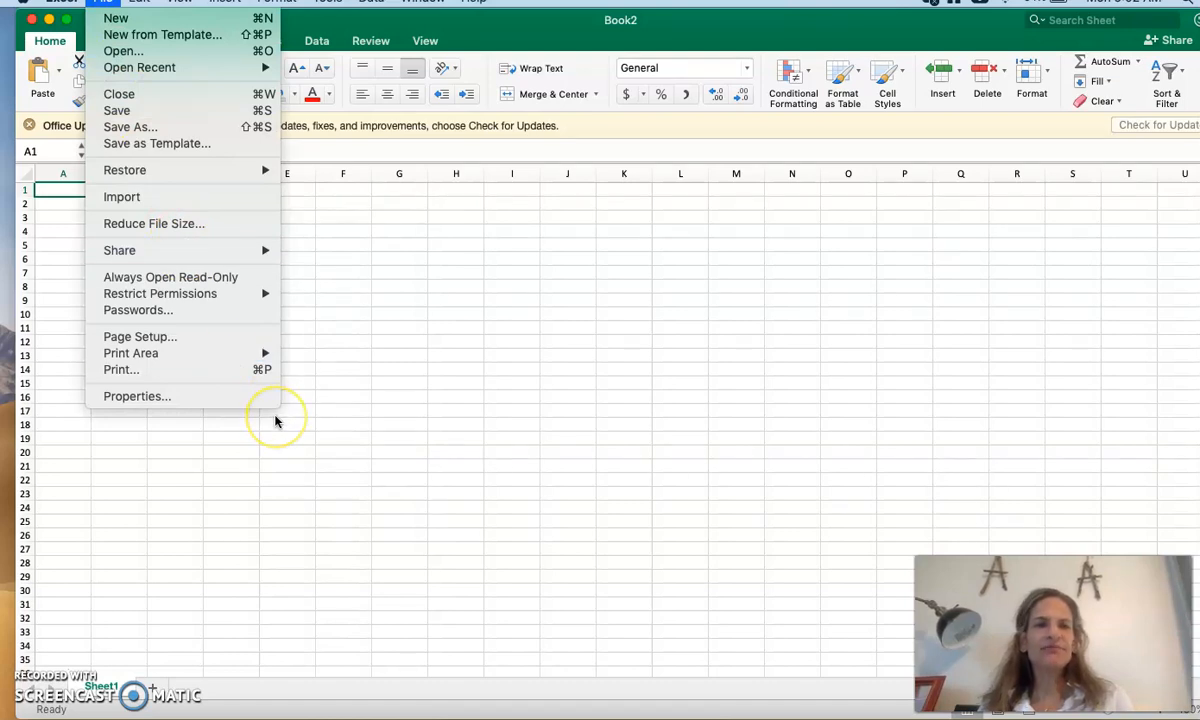
pyautogui.click(99, 623)
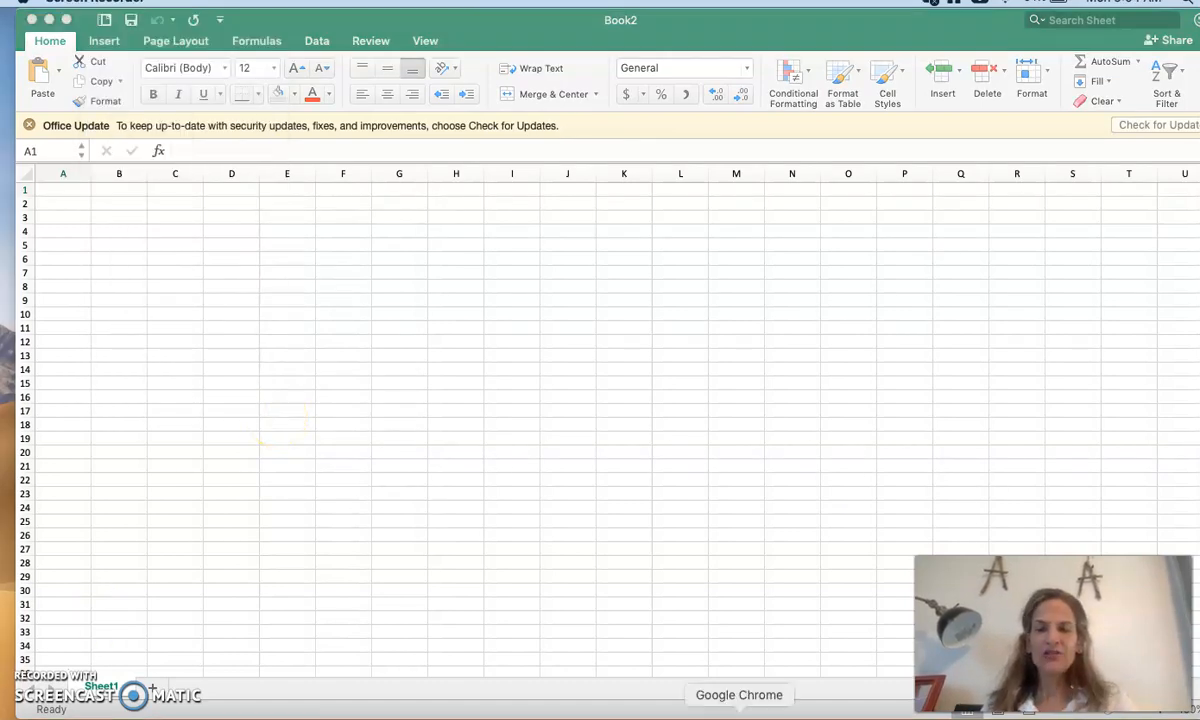
# - Check the Task Three instructions in Google Chrome, and enter the title Keyboard Shortcuts in cell A1 of the Excel workbook
pyautogui.click(752, 711)
pyautogui.click(648, 513)
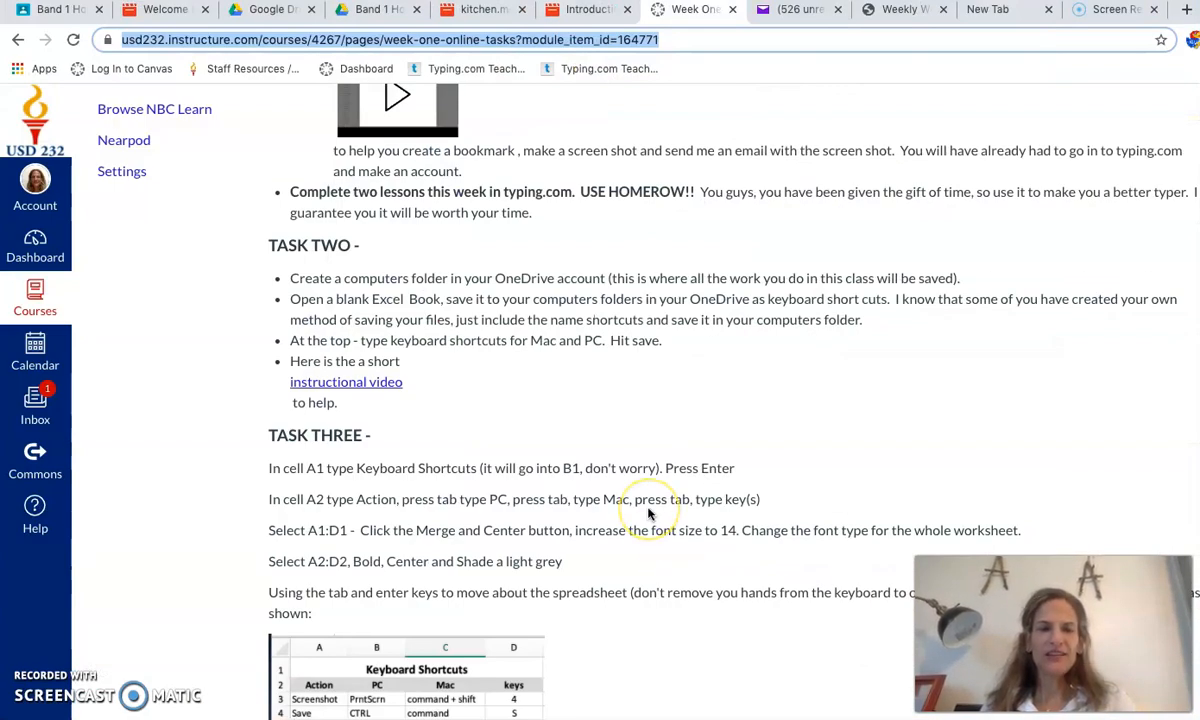
pyautogui.scroll(-2, 648, 513)
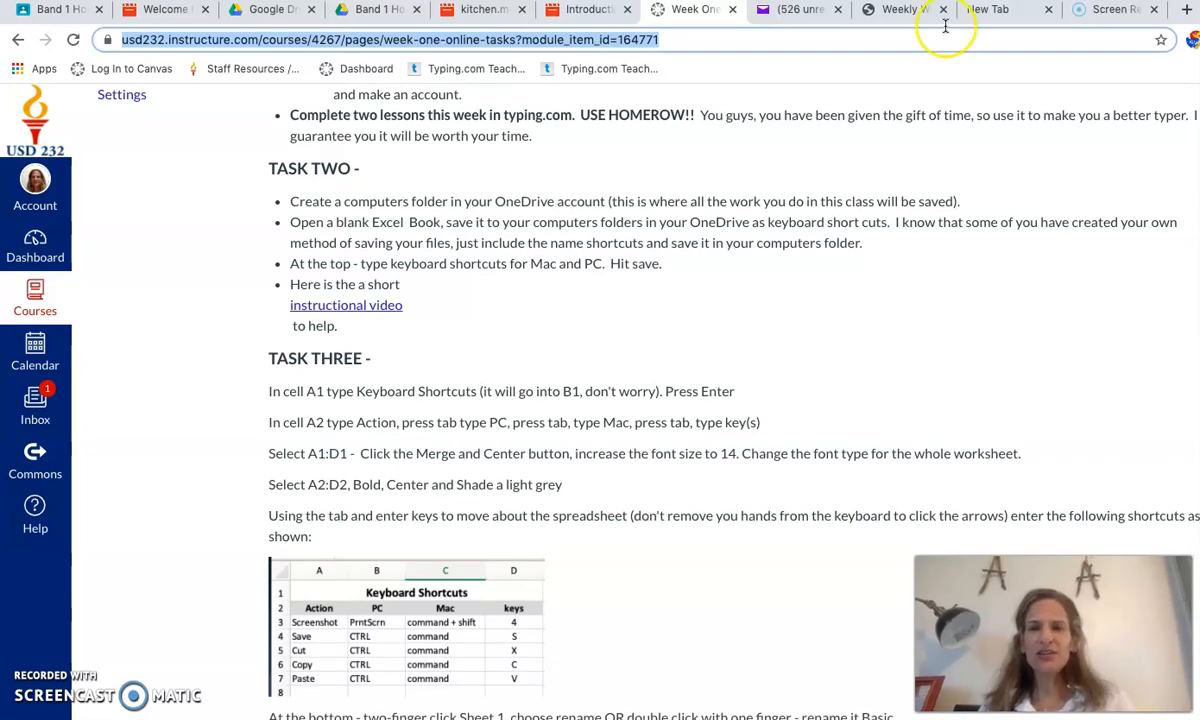
pyautogui.press('F4')
pyautogui.click(775, 718)
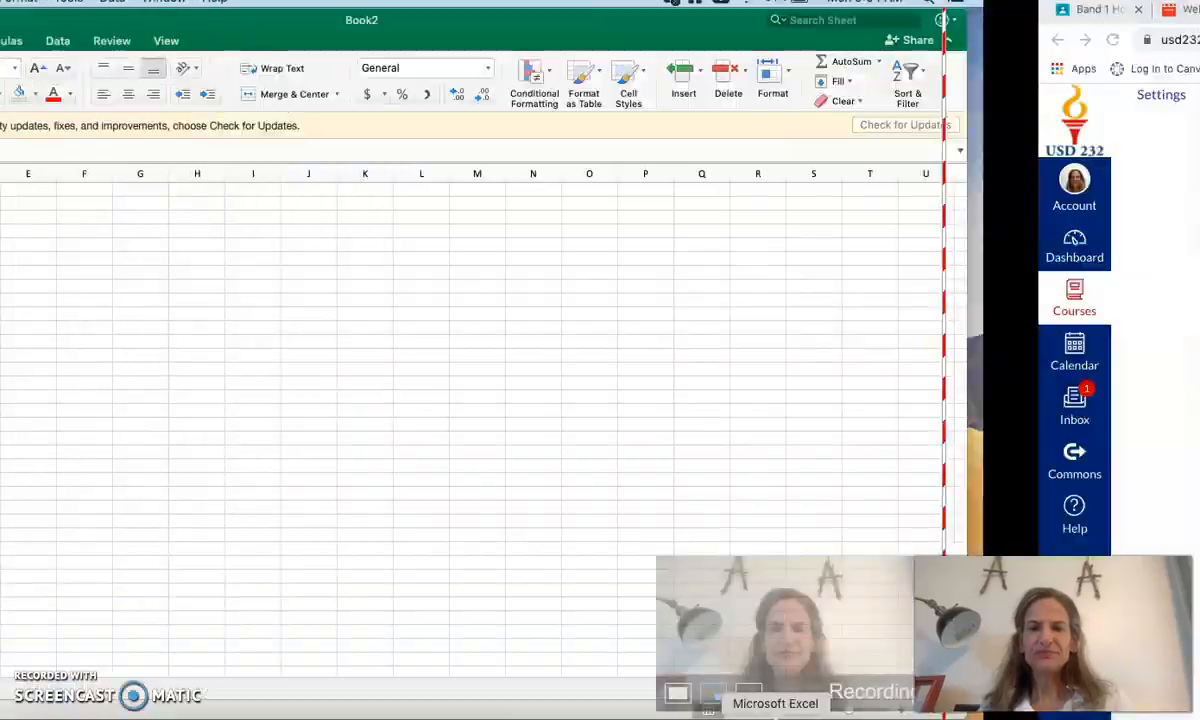
pyautogui.write('Keyboard Shortcuts')
pyautogui.press('Return')
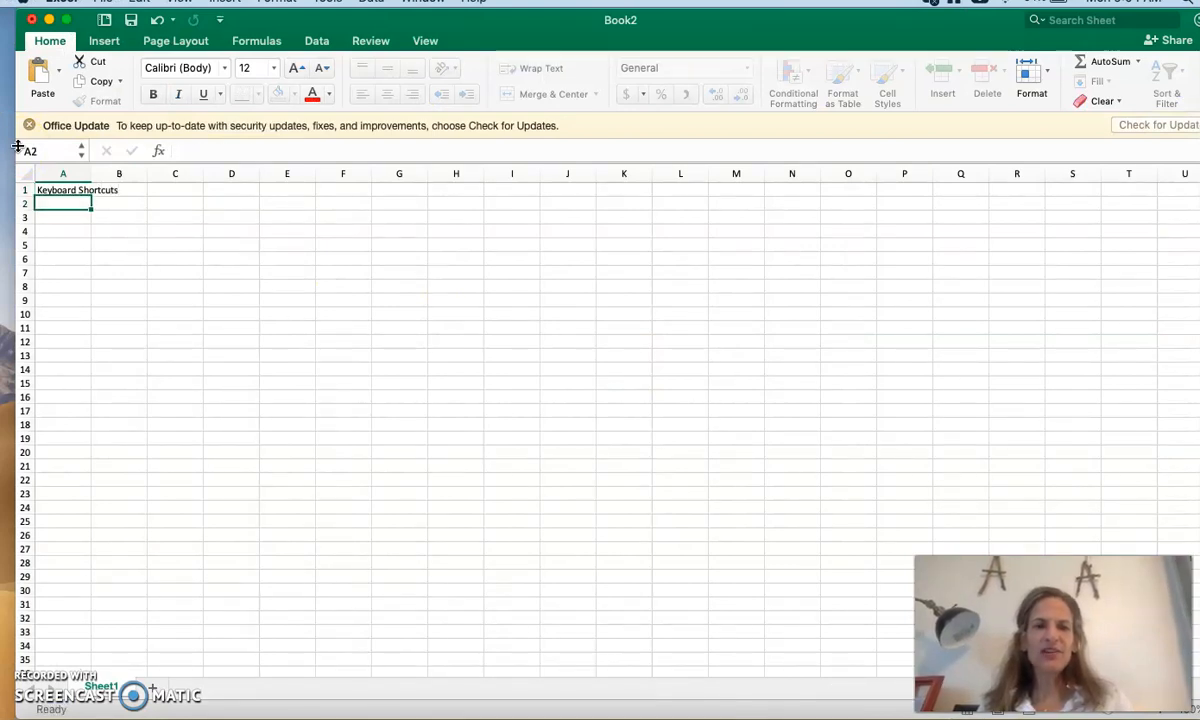
# - Enter the column headings Action, PC, Mac and Key(s) in cells A2 to D2
pyautogui.write('Action')
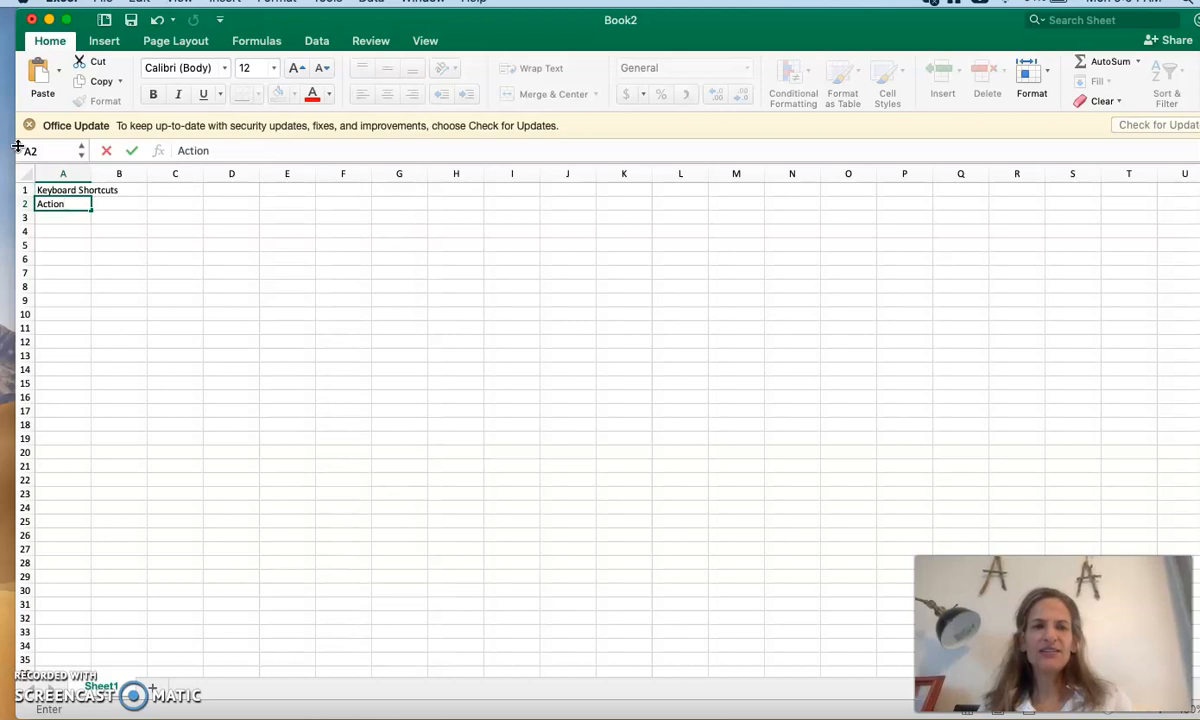
pyautogui.press('Tab')
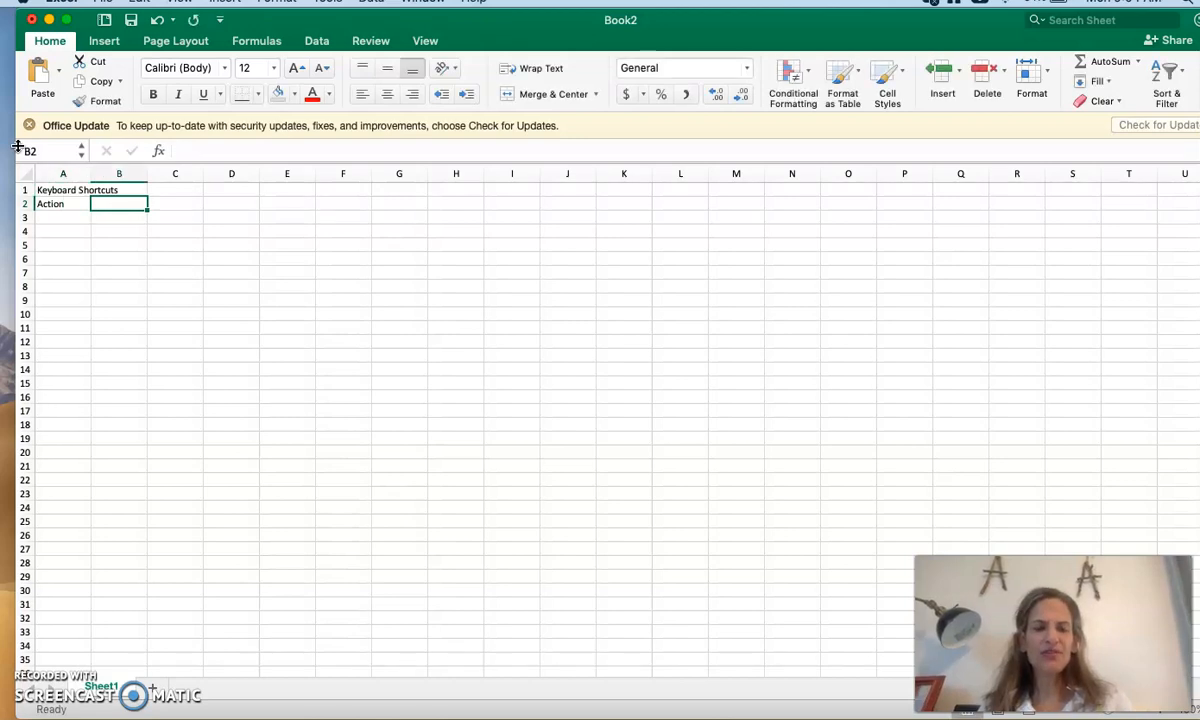
pyautogui.write('PC')
pyautogui.press('Tab')
pyautogui.write('Ma')
pyautogui.press('Tab')
pyautogui.write('Key(s')
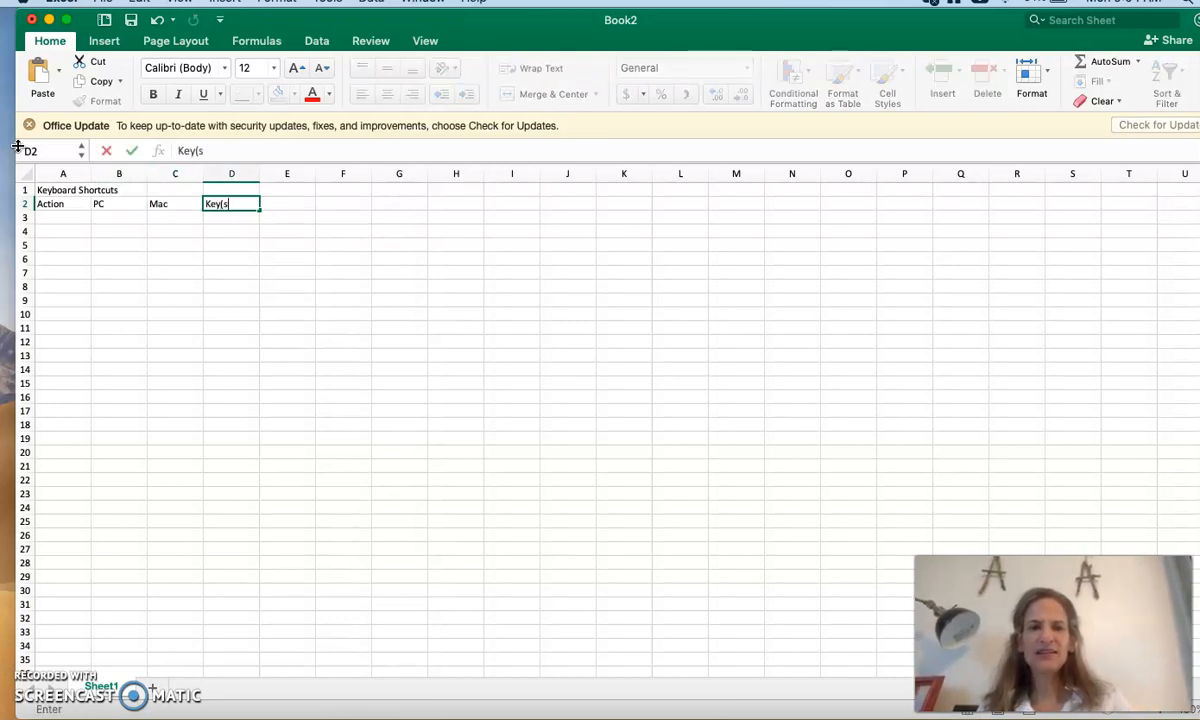
pyautogui.write(')')
pyautogui.press('Return')
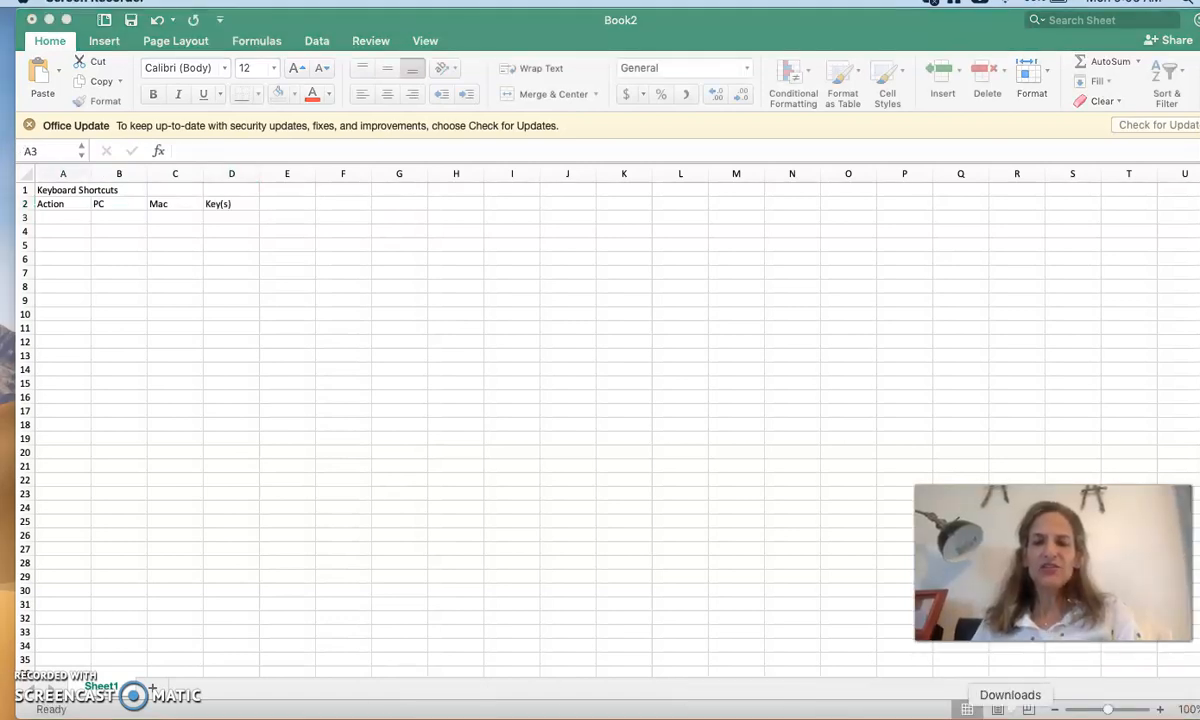
# - Recheck the instructions in Google Chrome, and merge and center the Excel sheet's title across cells A1:D1
pyautogui.moveTo(1108, 712); pyautogui.dragTo(1135, 713)
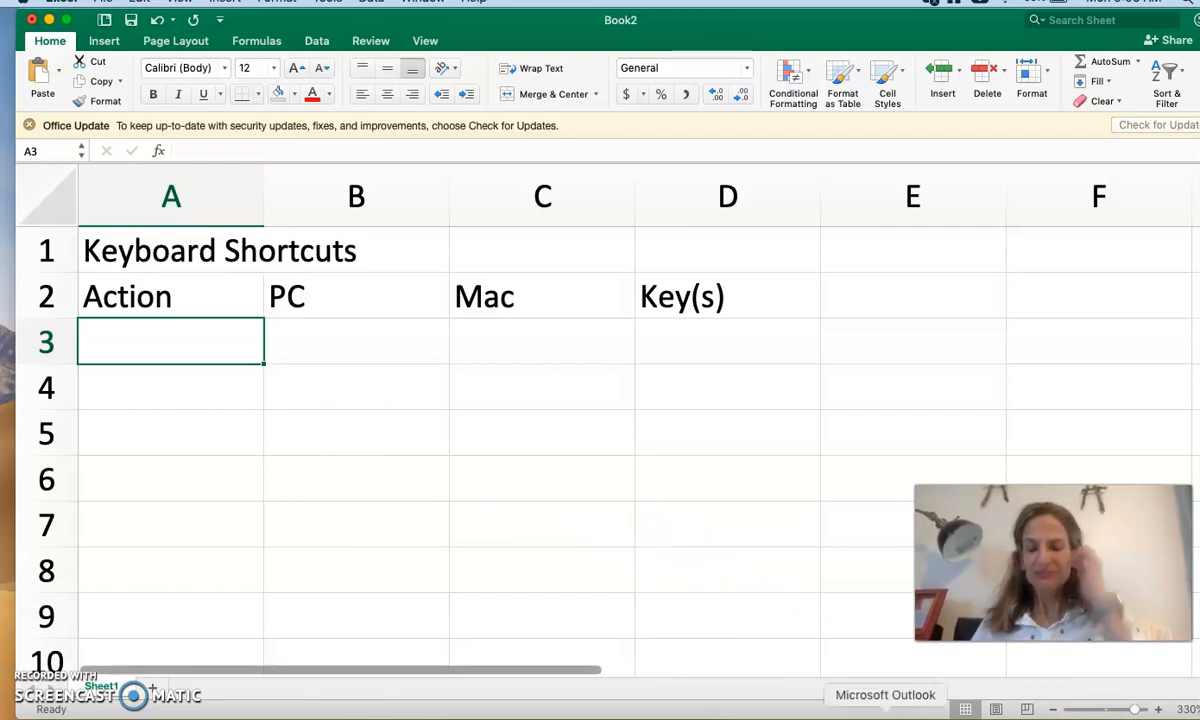
pyautogui.click(750, 710)
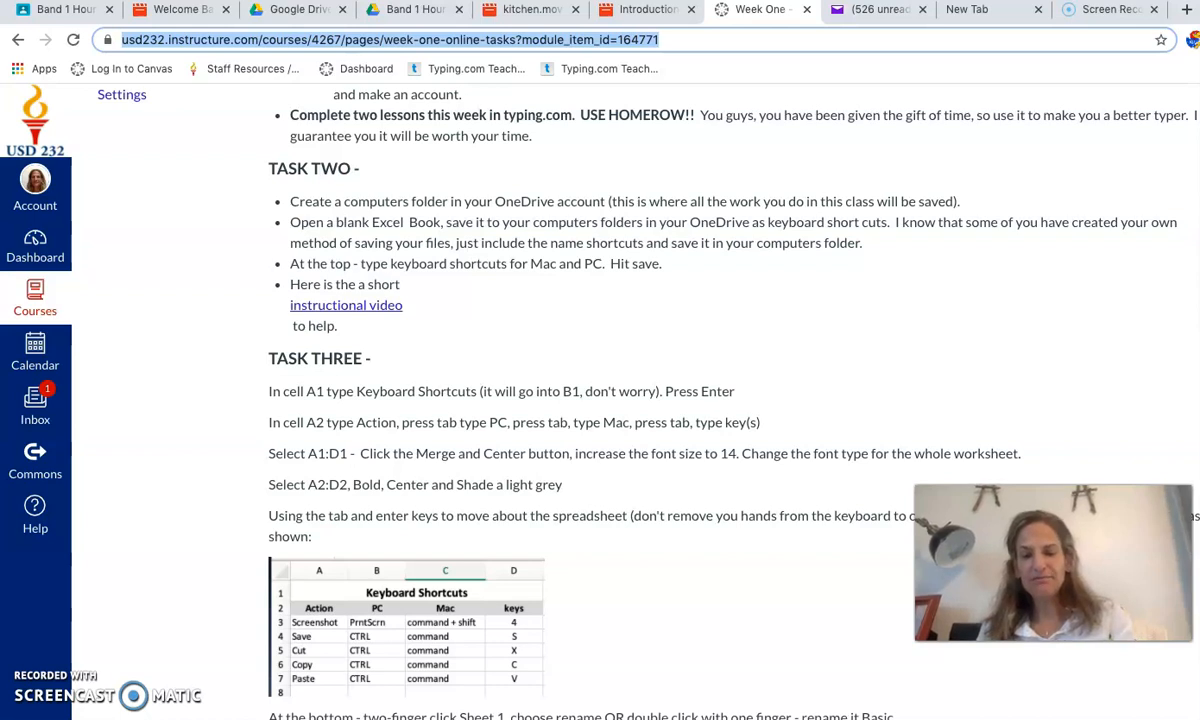
pyautogui.click(777, 716)
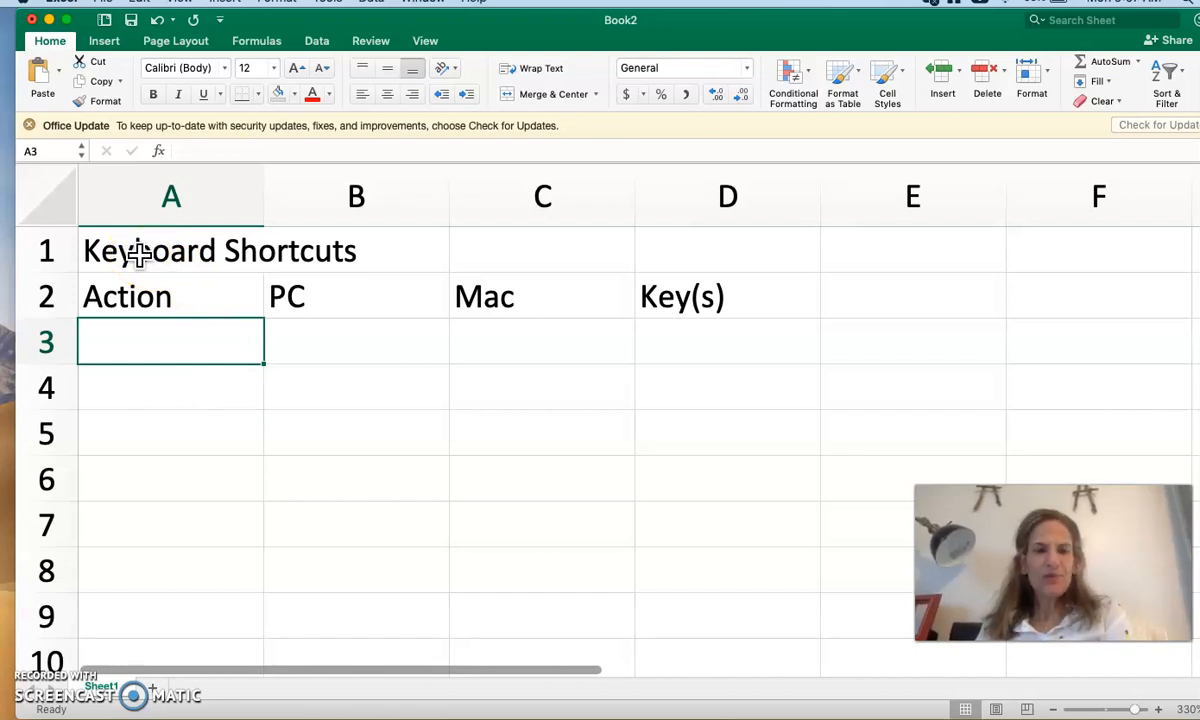
pyautogui.click(140, 254)
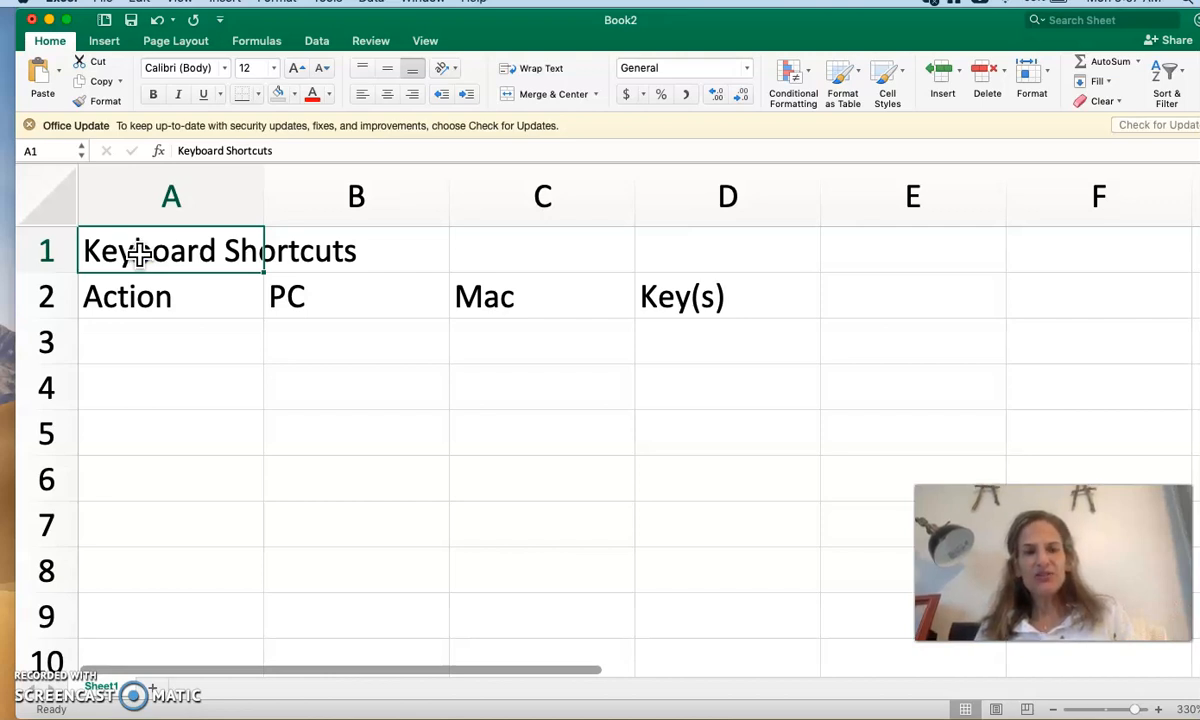
pyautogui.moveTo(139, 251); pyautogui.dragTo(759, 245)
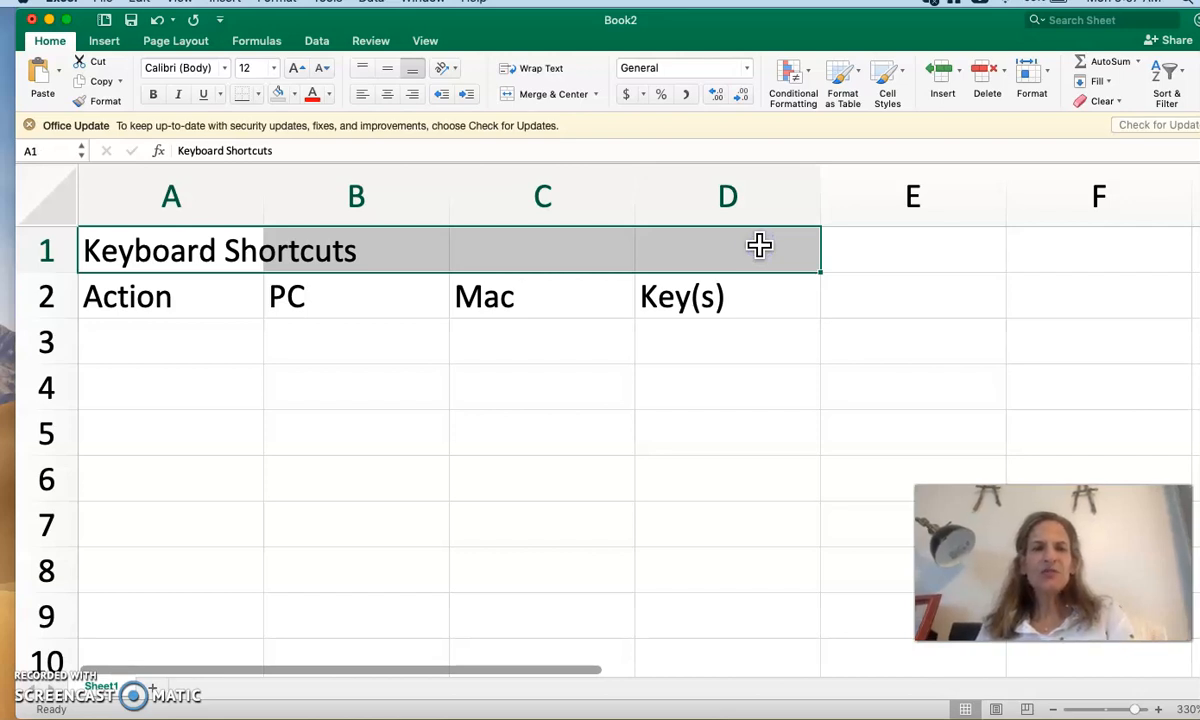
pyautogui.click(553, 96)
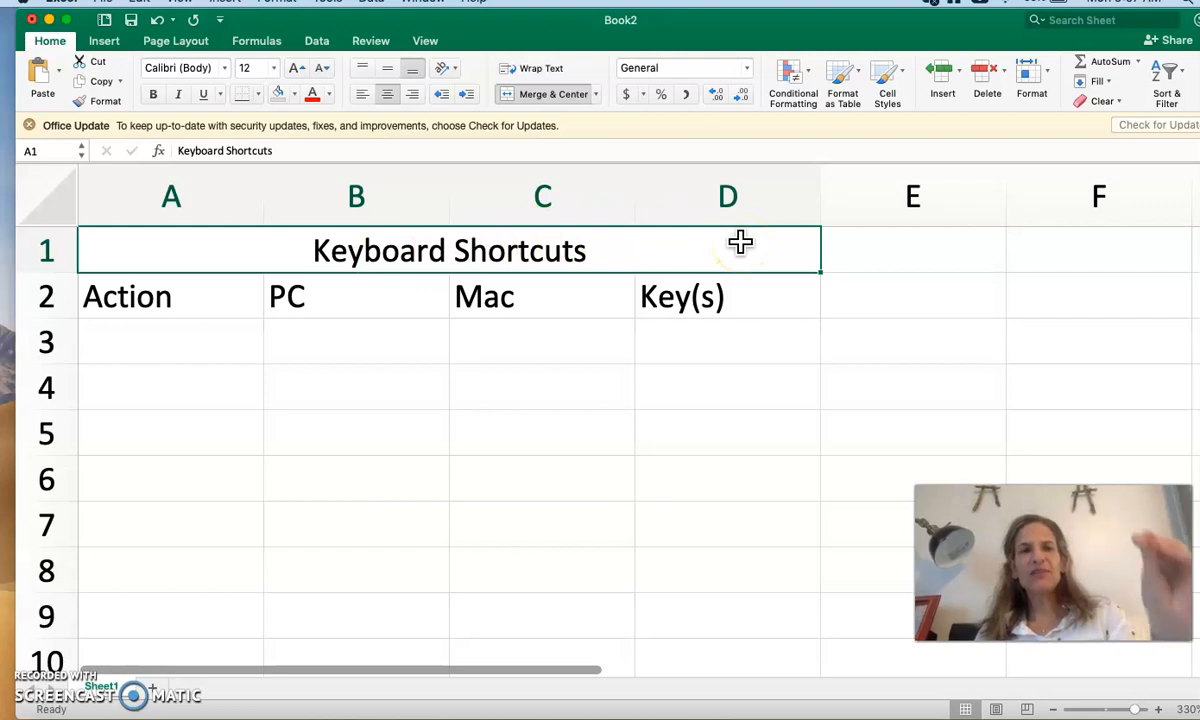
# - Set the merged title's font size to 14 and make it bold
pyautogui.click(273, 68)
pyautogui.click(259, 172)
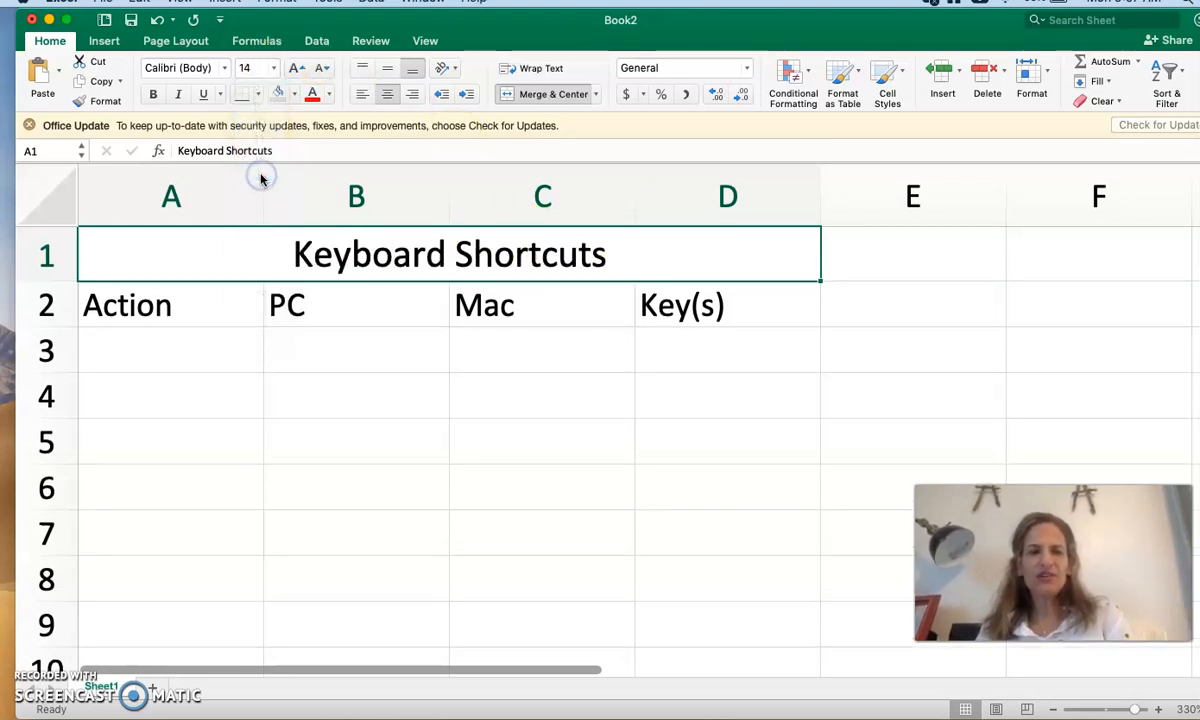
pyautogui.click(153, 94)
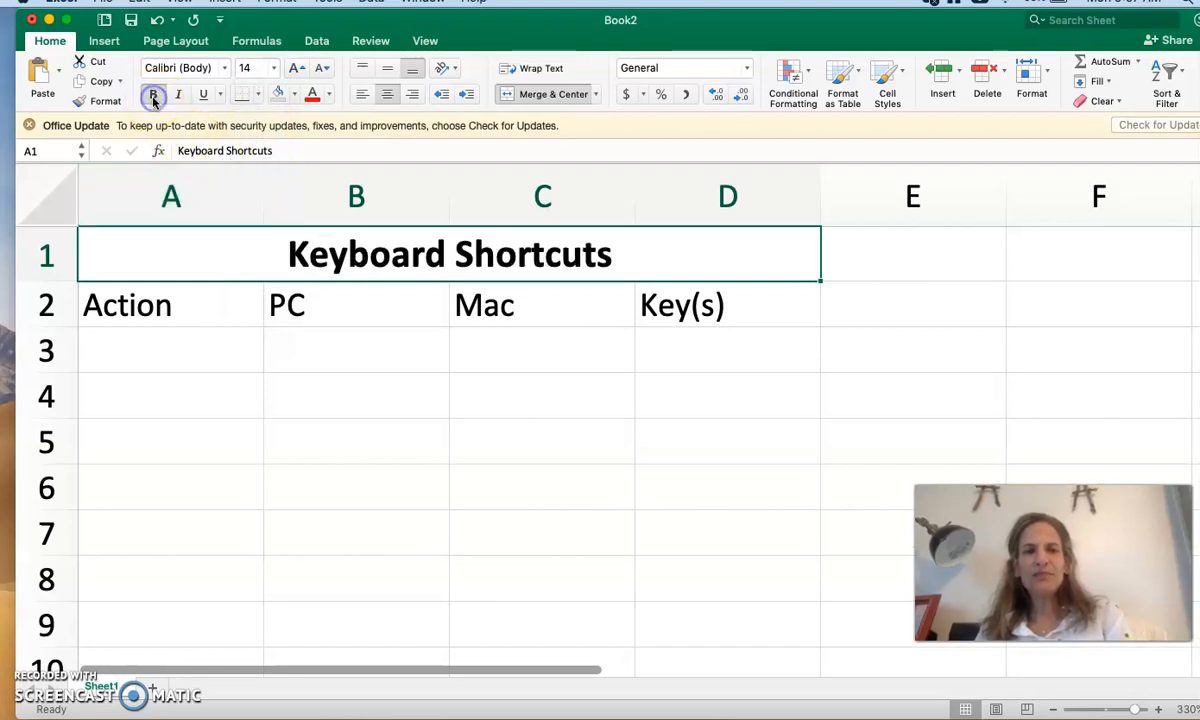
# - Change the font of the whole worksheet to Avenir Next
pyautogui.click(41, 195)
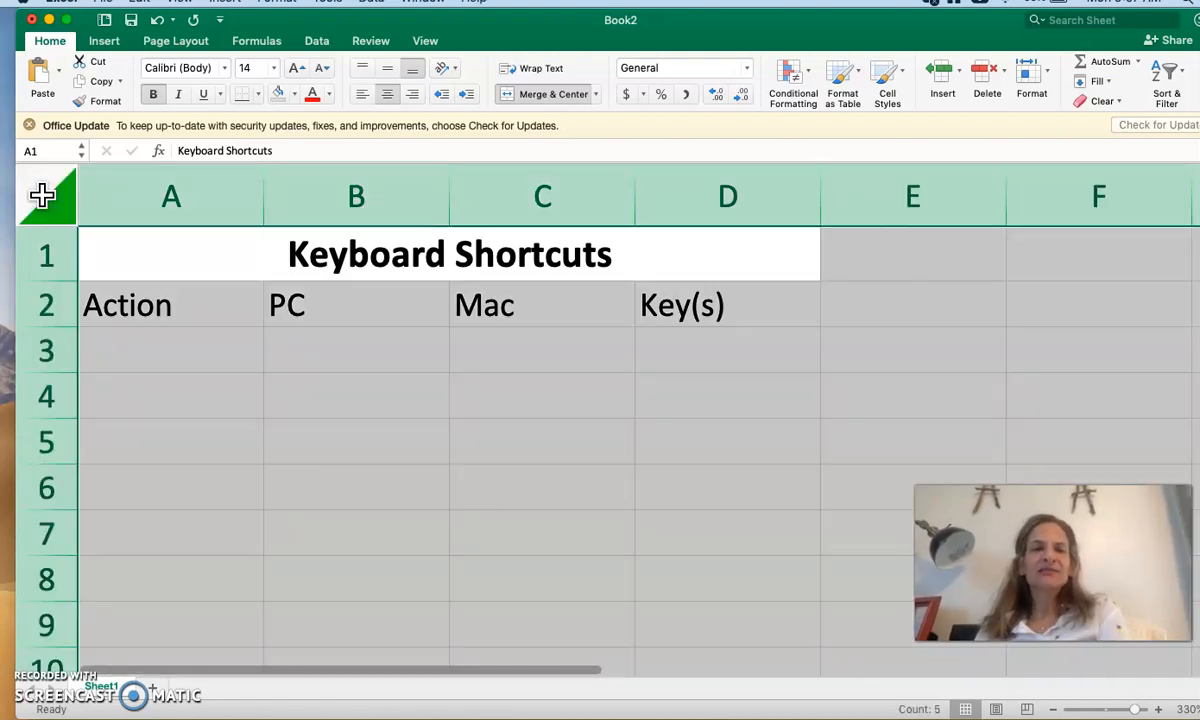
pyautogui.click(224, 68)
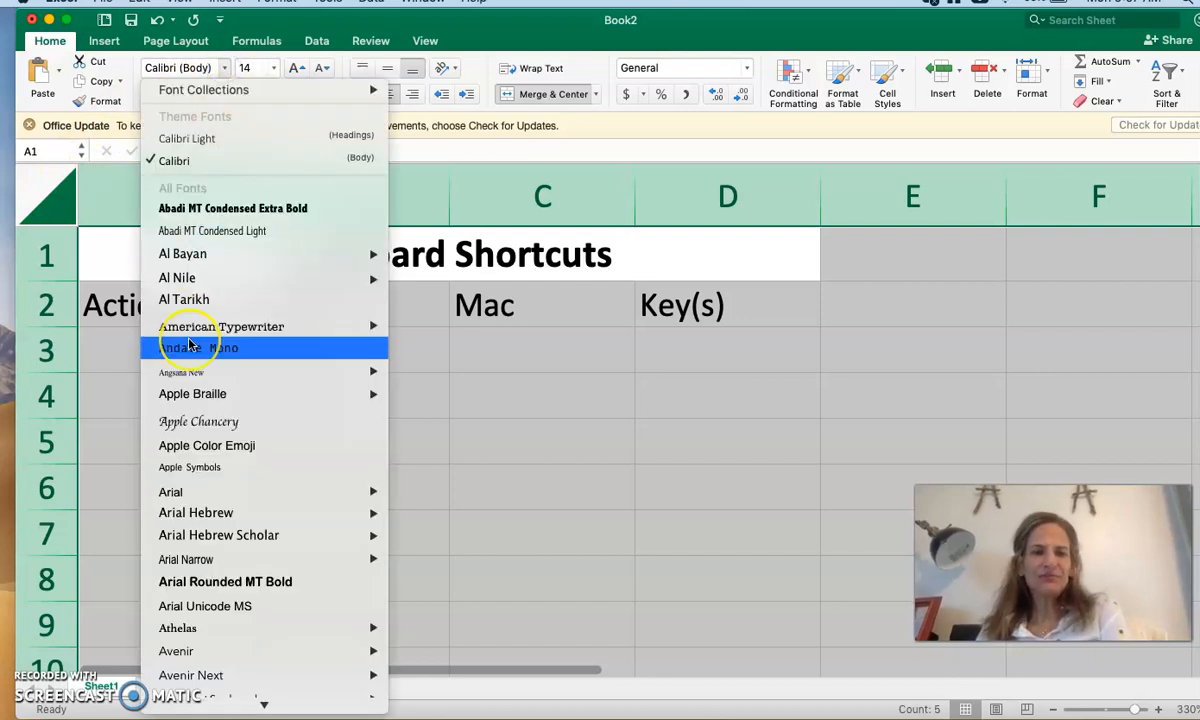
pyautogui.scroll(-5, 189, 344)
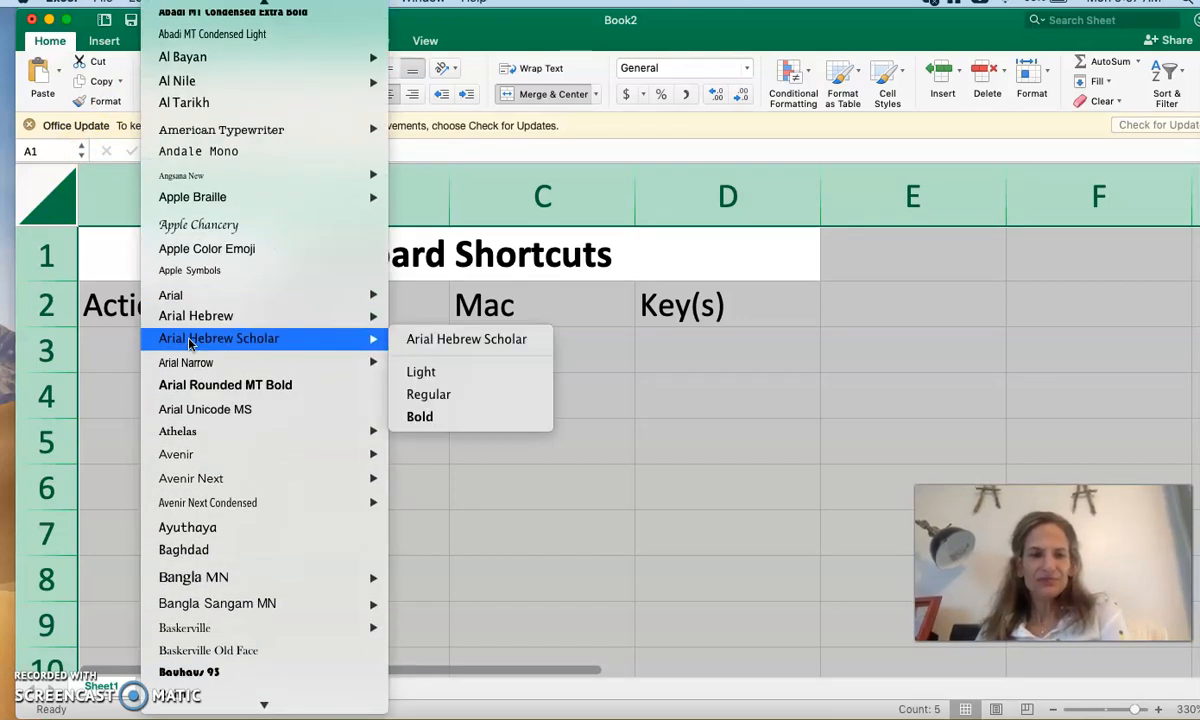
pyautogui.click(184, 488)
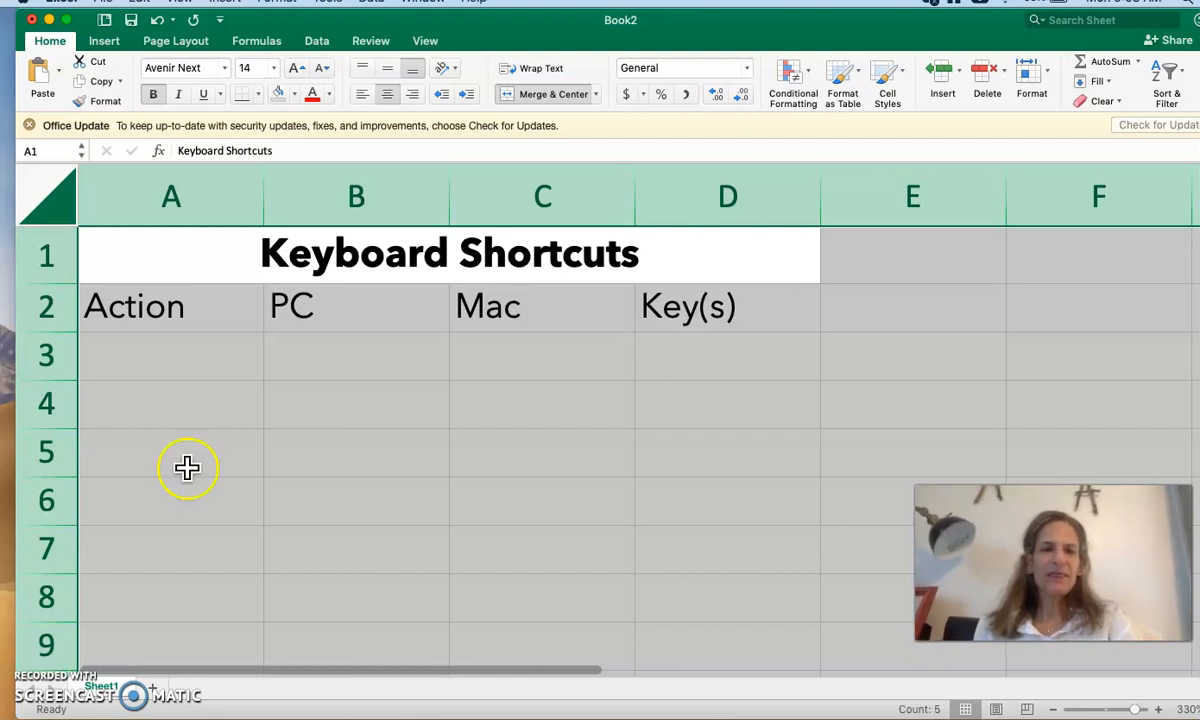
# - Format the headings in A2:D2 as centered and bold with a light grey fill
pyautogui.click(162, 308)
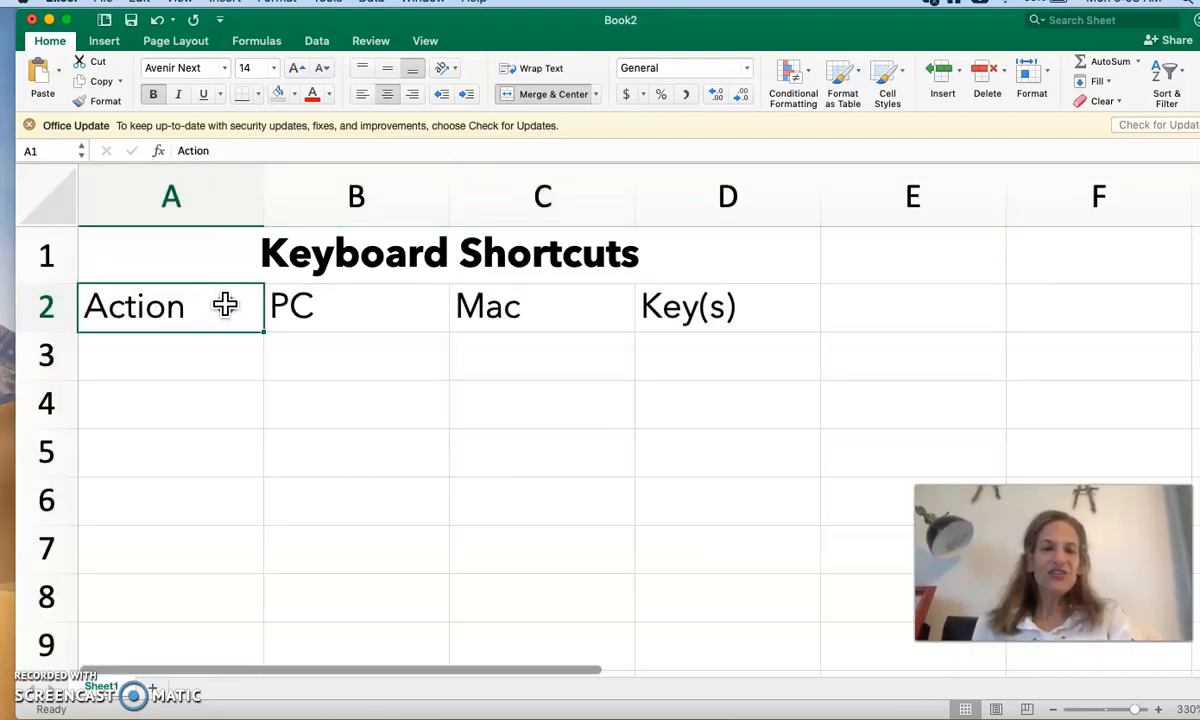
pyautogui.moveTo(224, 305); pyautogui.dragTo(691, 324)
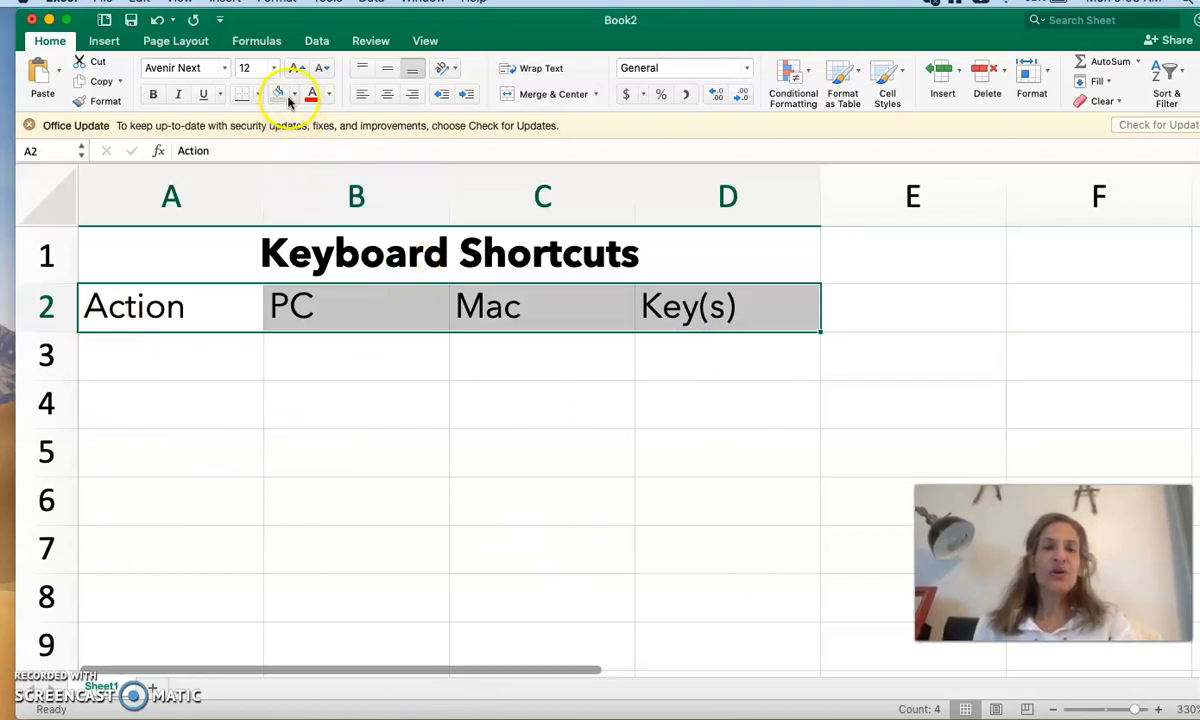
pyautogui.click(385, 96)
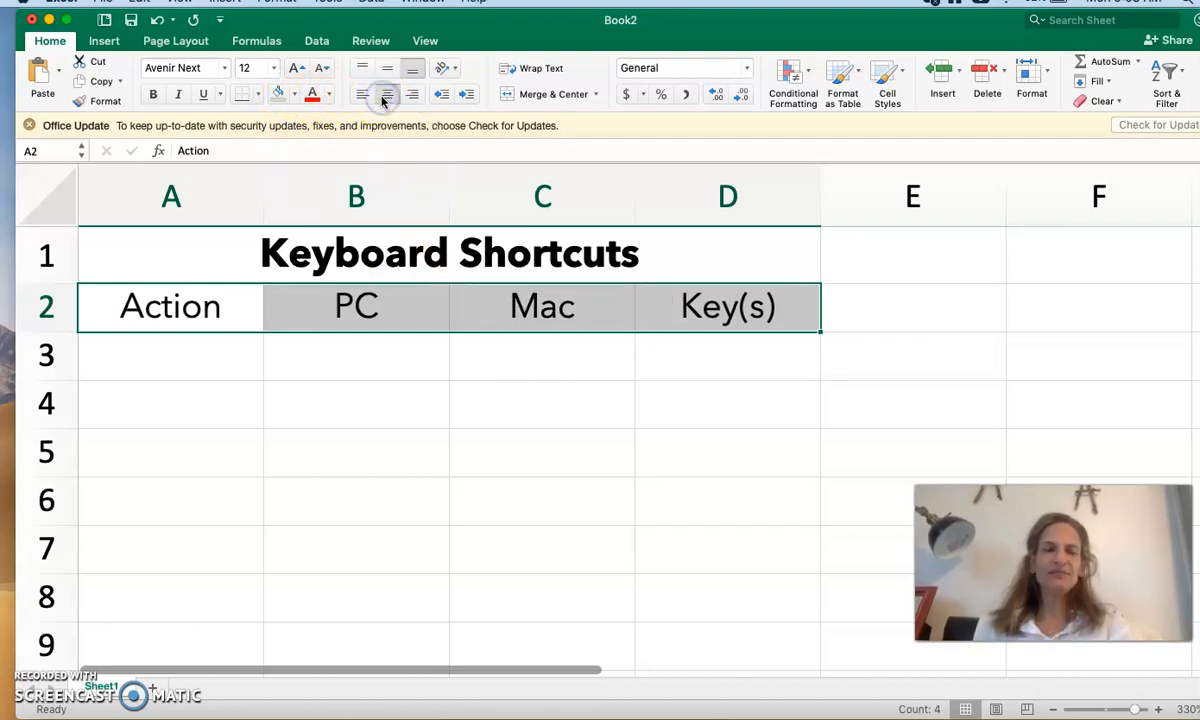
pyautogui.click(280, 100)
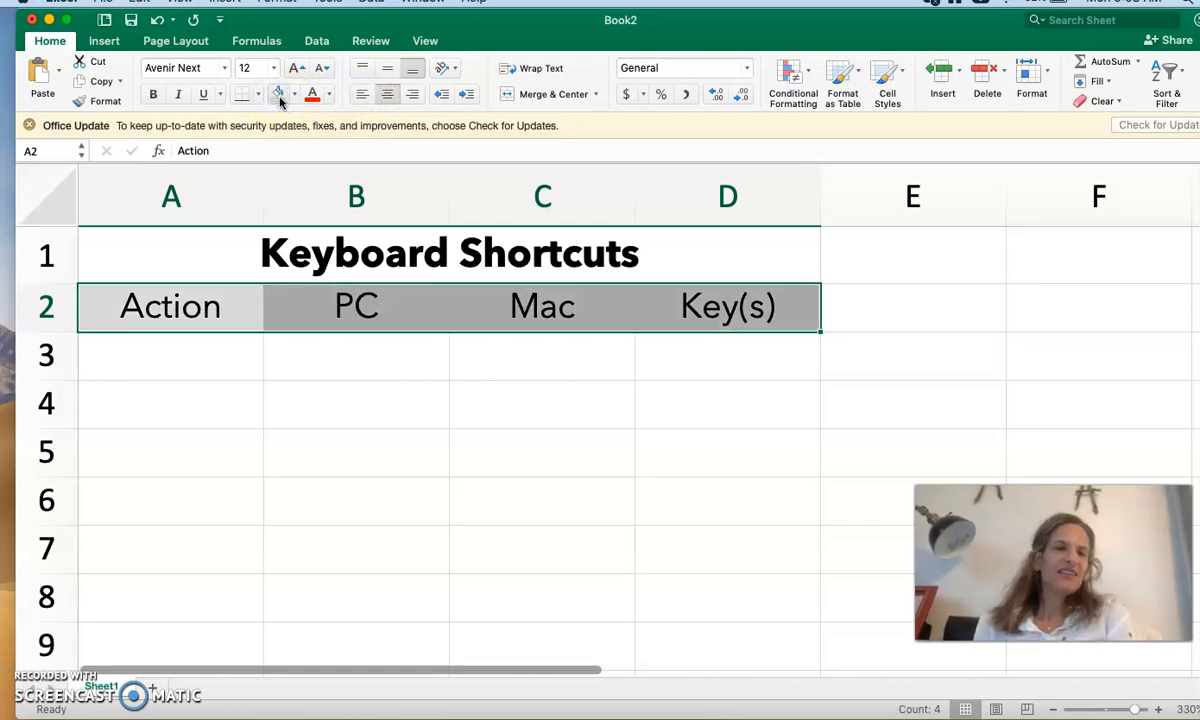
pyautogui.click(153, 95)
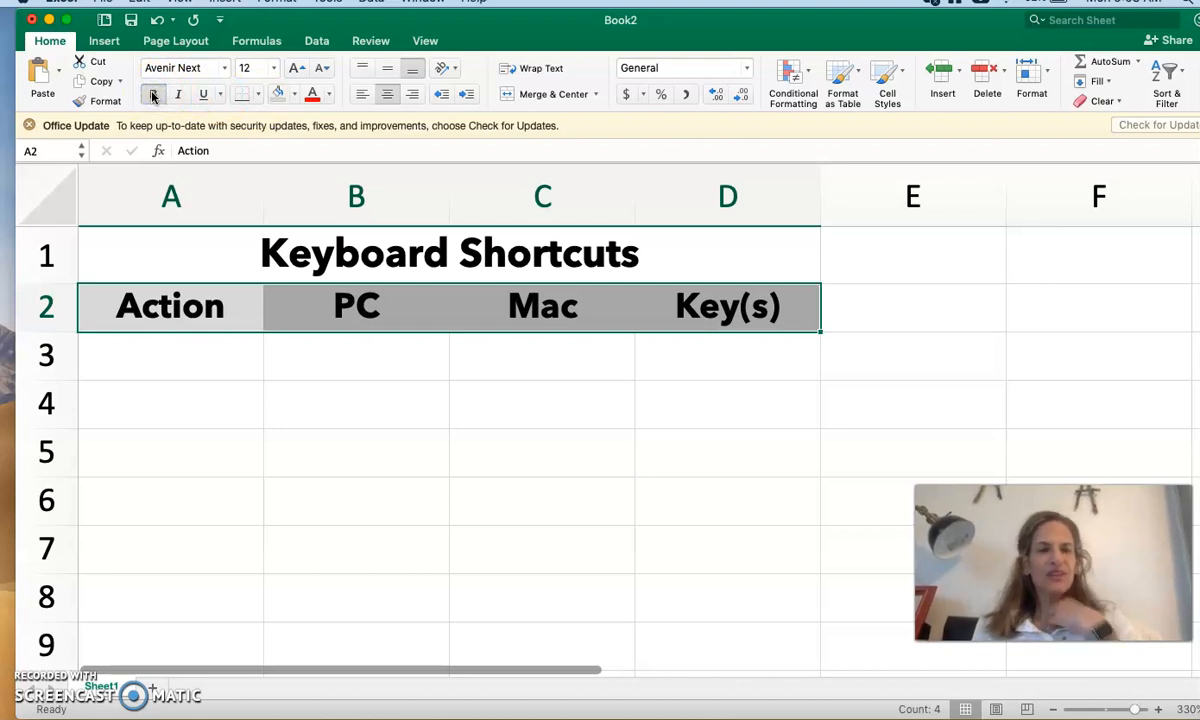
# - Enter "screenshot" as the action in A3 and "PrntScrn" as its PC shortcut in B3
pyautogui.click(170, 376)
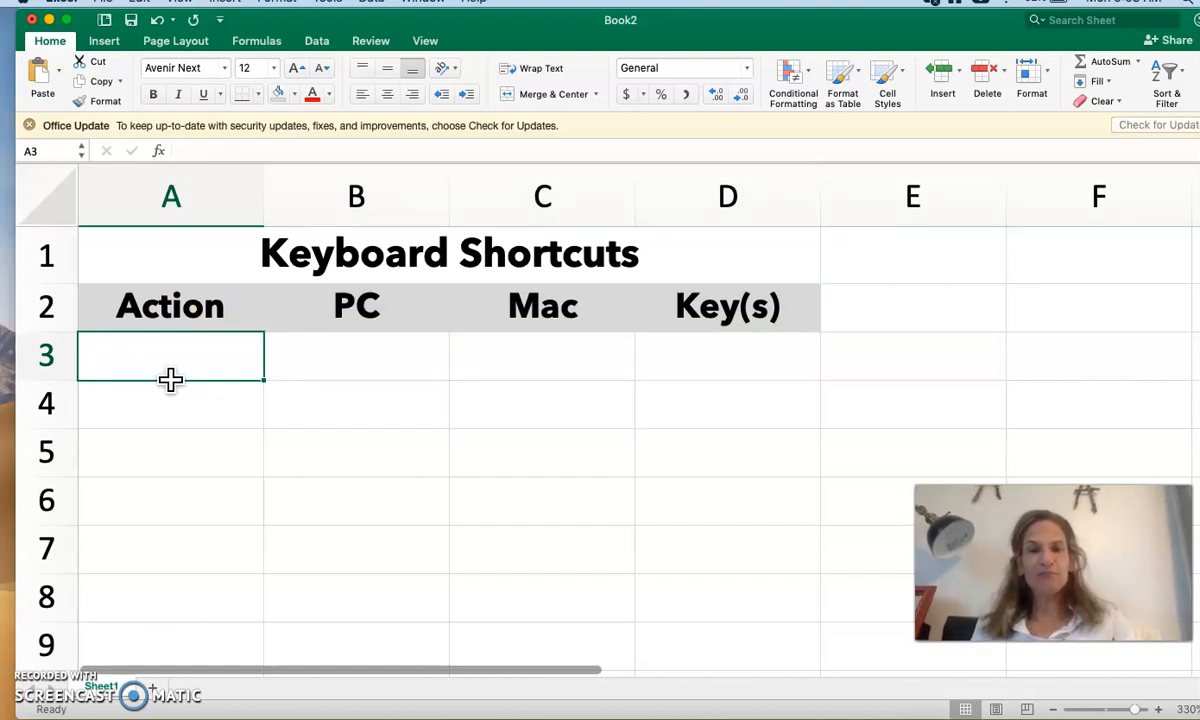
pyautogui.write('sc')
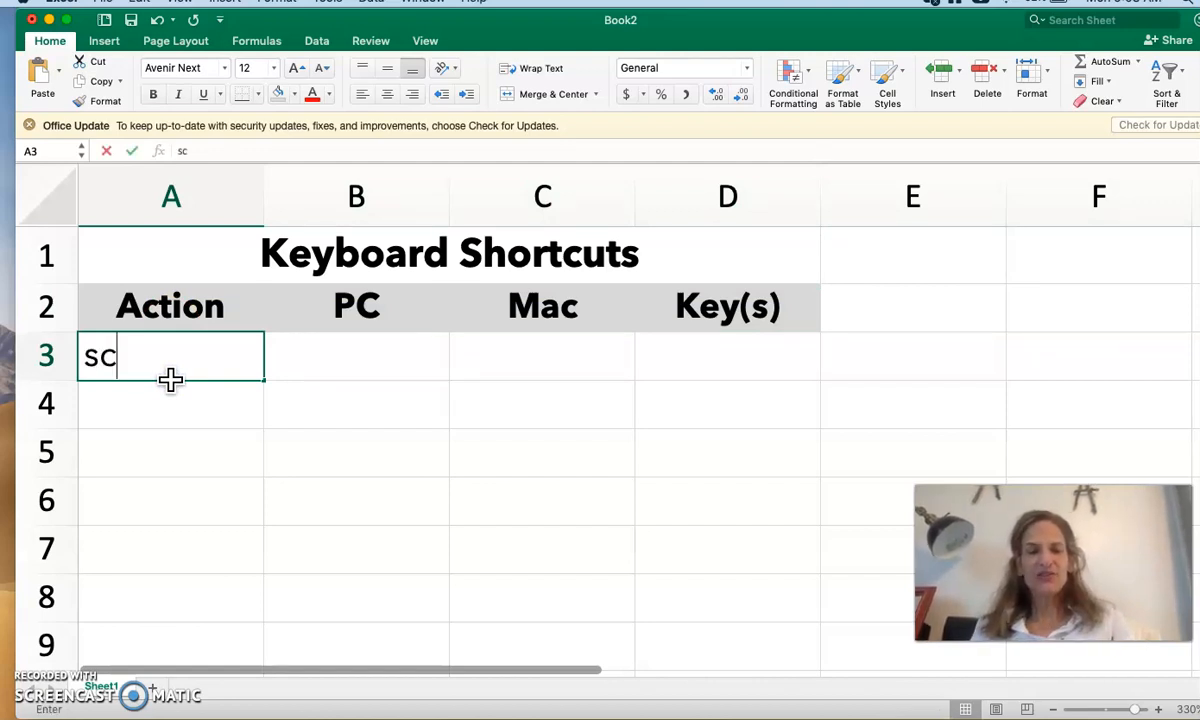
pyautogui.write('reenshot')
pyautogui.press('Tab')
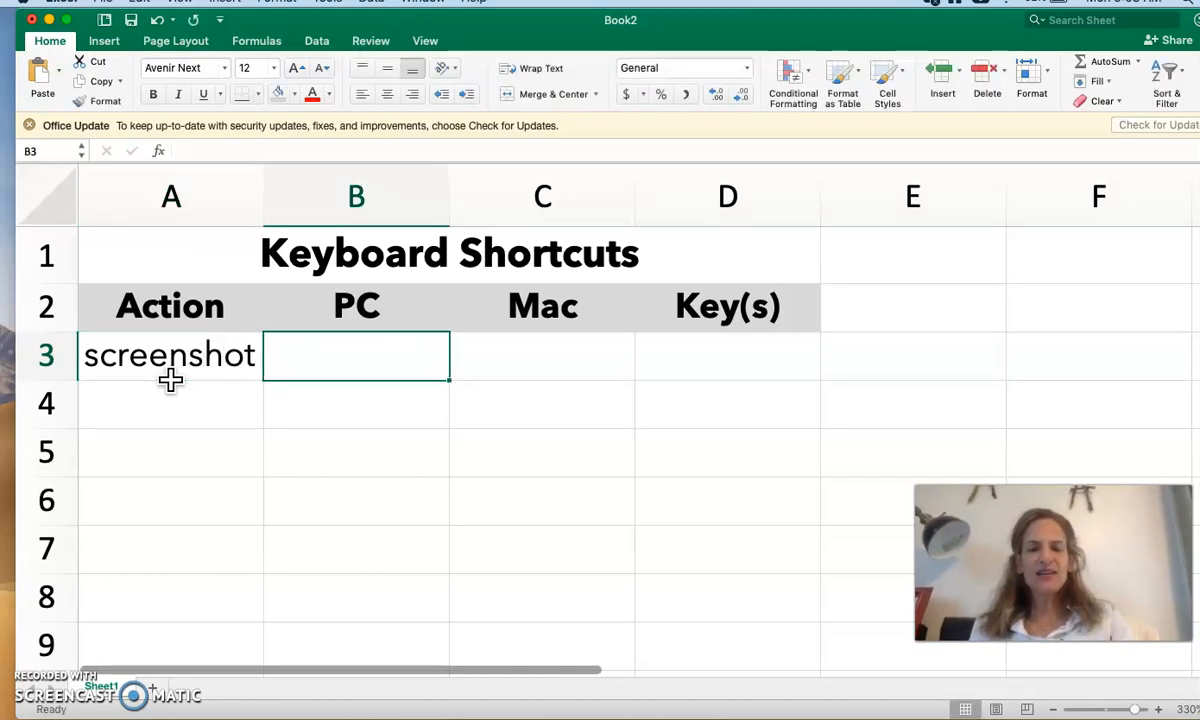
pyautogui.write('Pr')
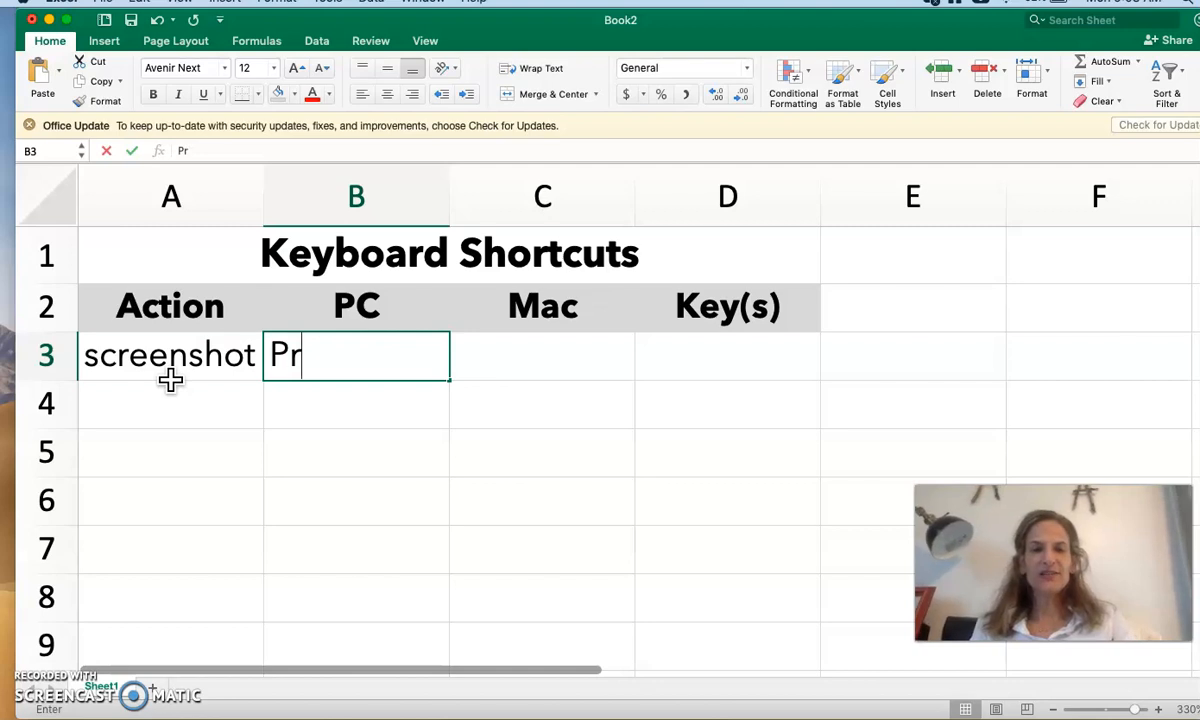
pyautogui.write('ntScrn')
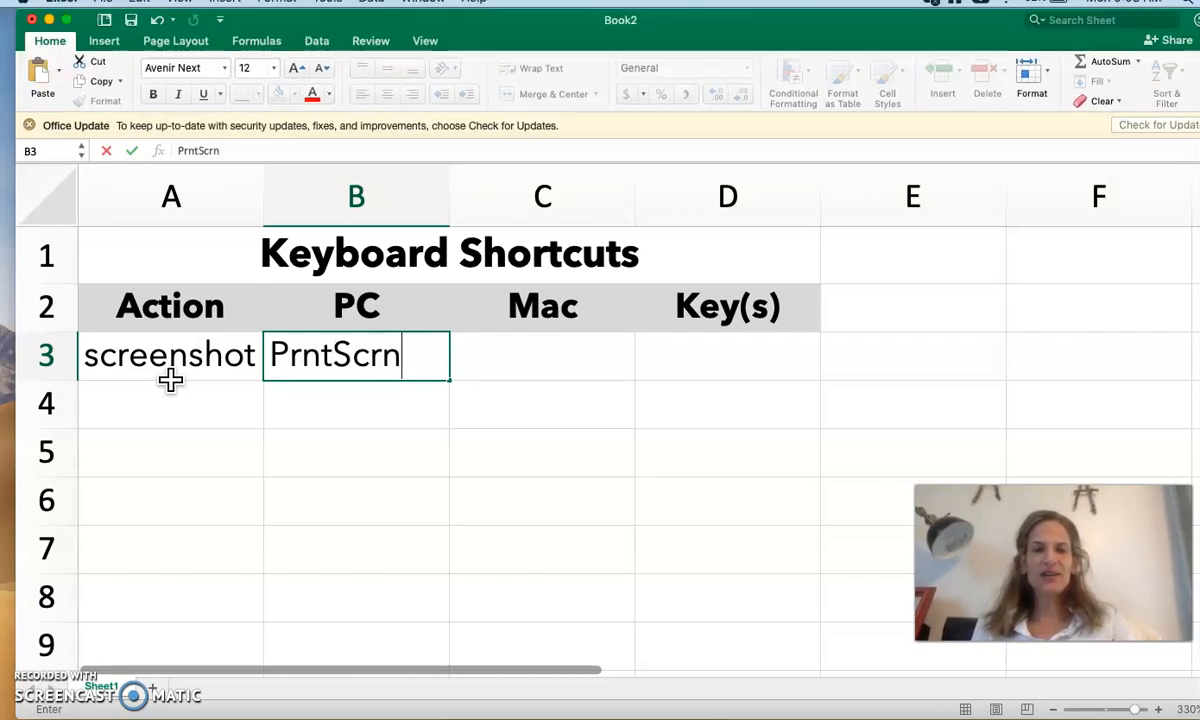
pyautogui.press('Tab')
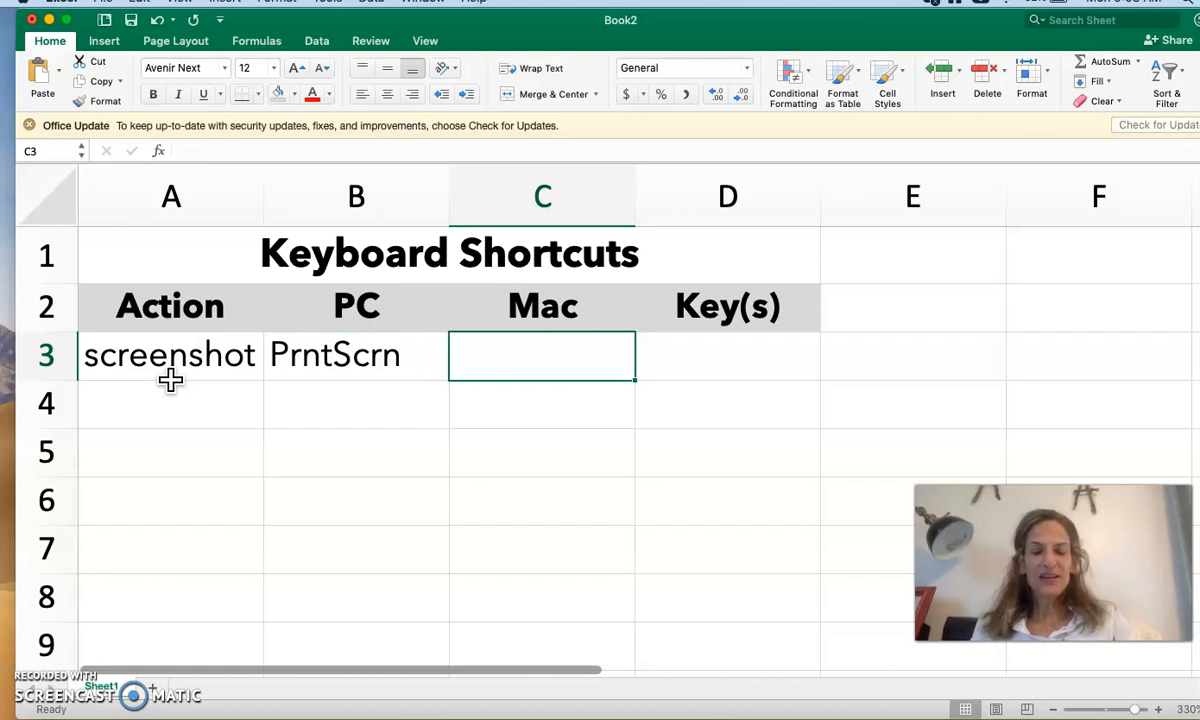
# - Enter "comm+shift" as the screenshot row's Mac shortcut in C3 and "4" as its key in D3
pyautogui.write('comm')
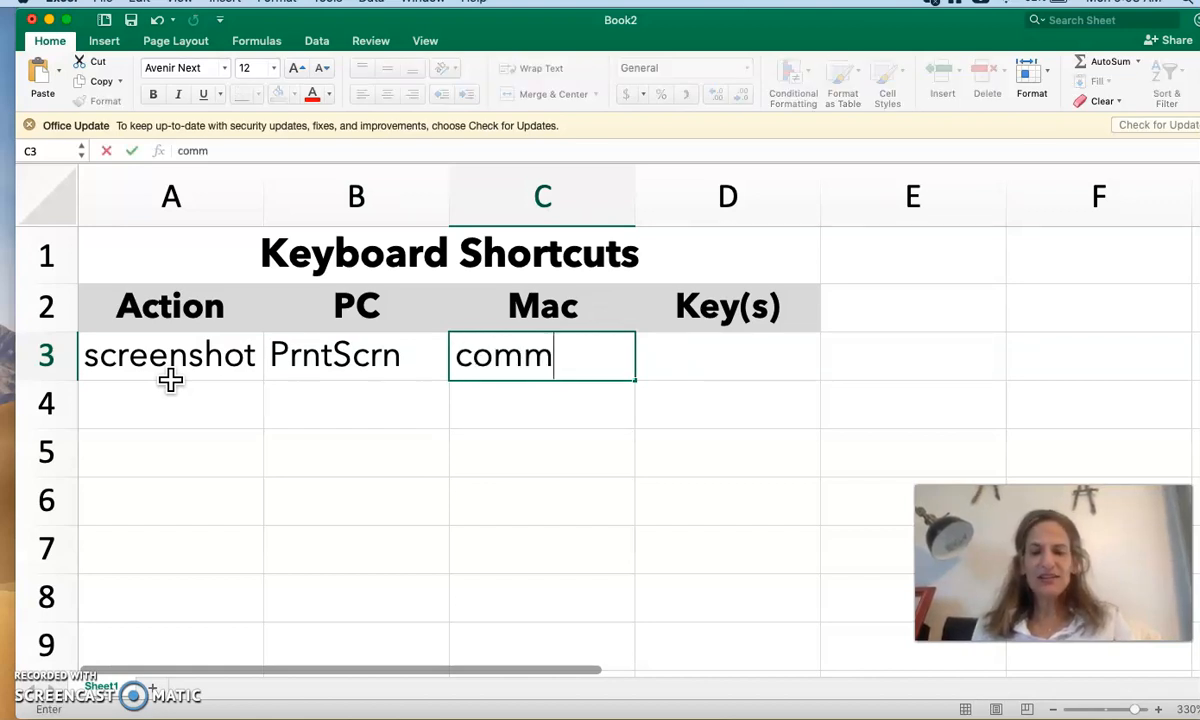
pyautogui.write('+')
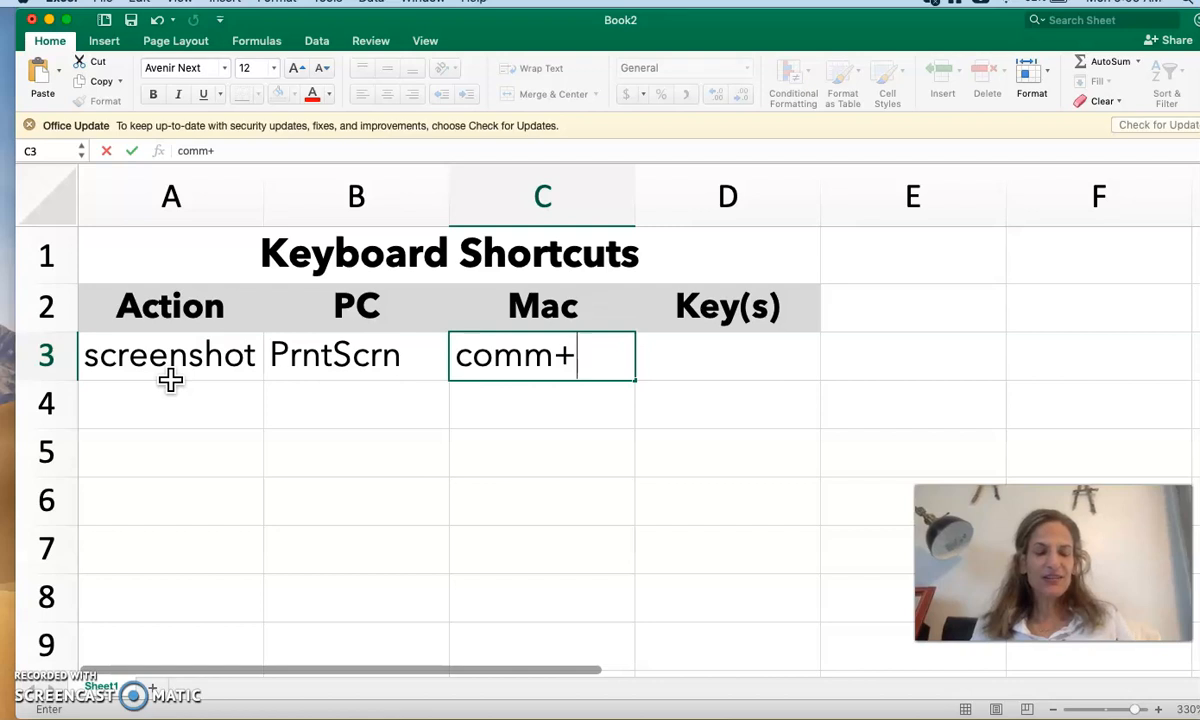
pyautogui.write('shift')
pyautogui.press('Tab')
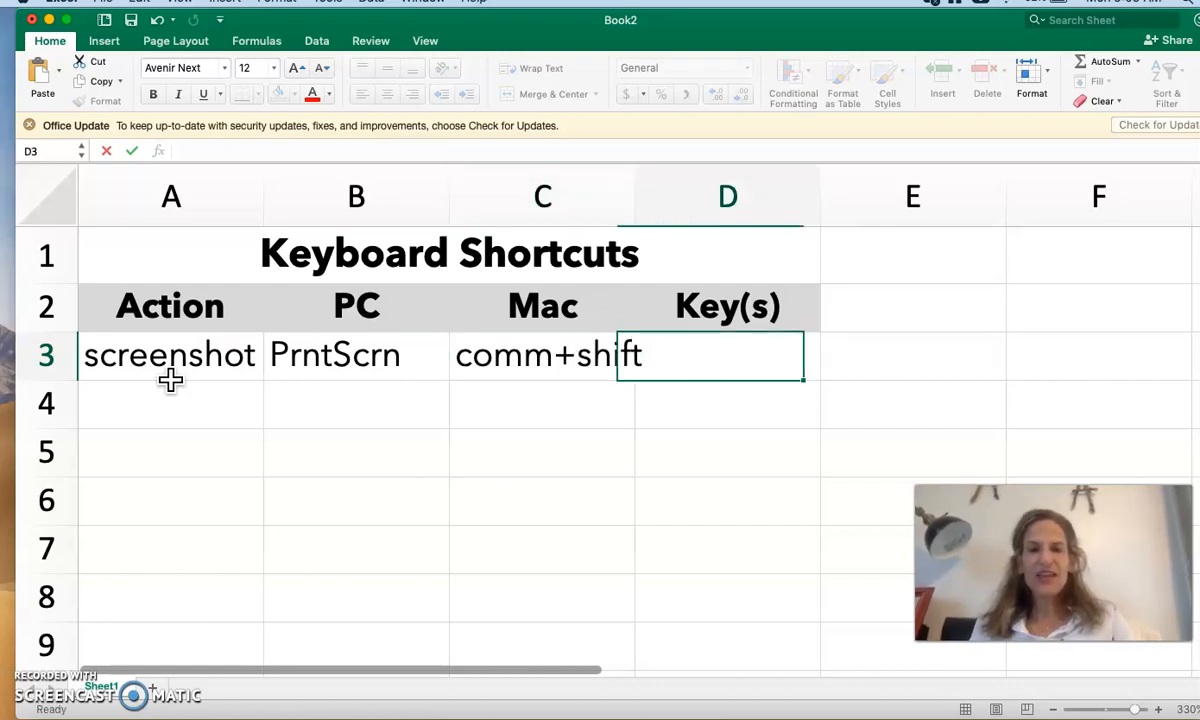
pyautogui.write('4')
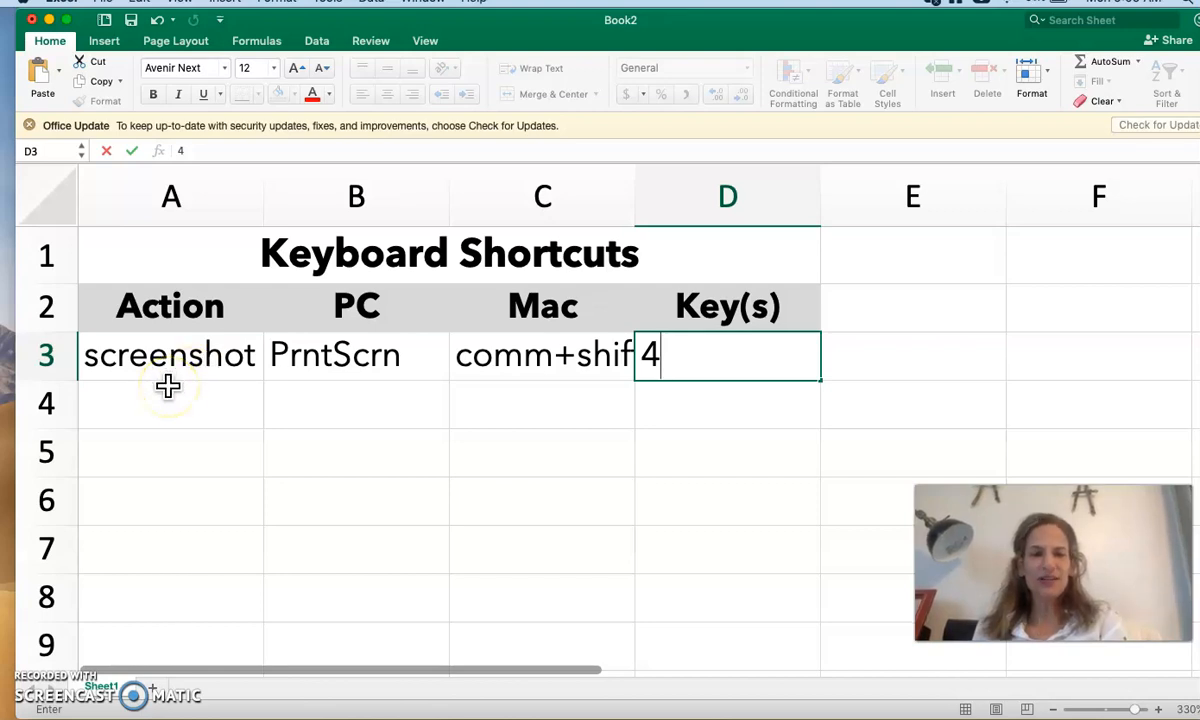
pyautogui.click(35, 684)
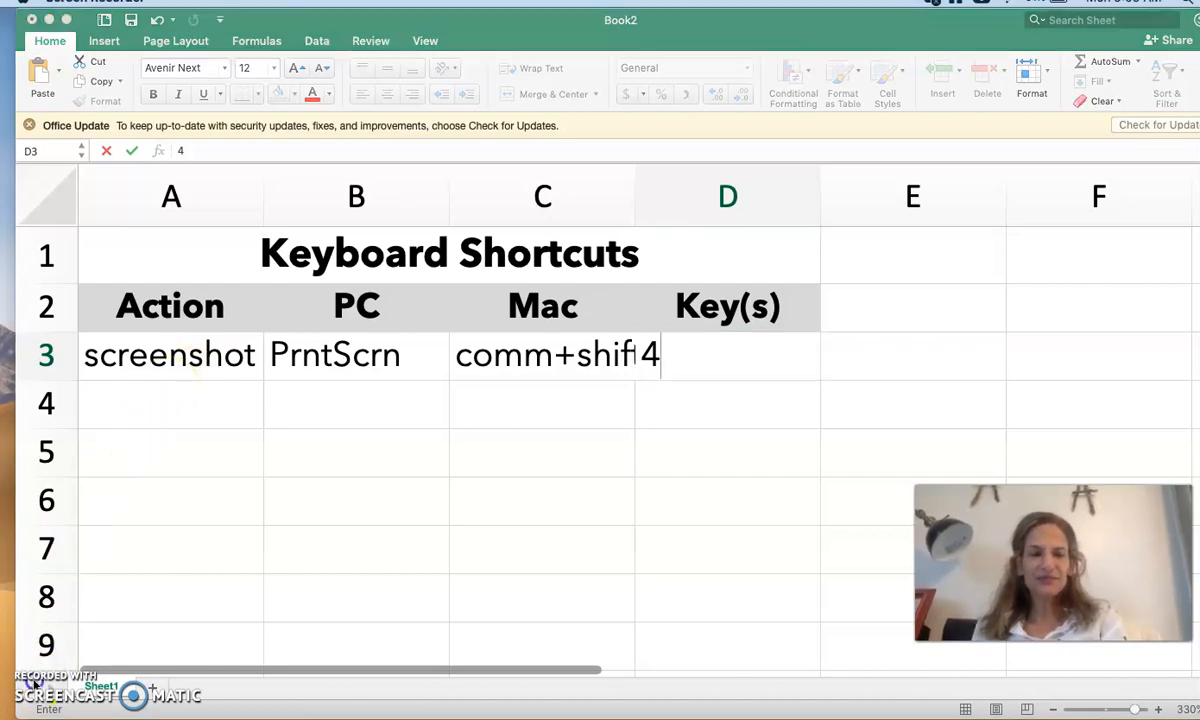
pyautogui.press('Return')
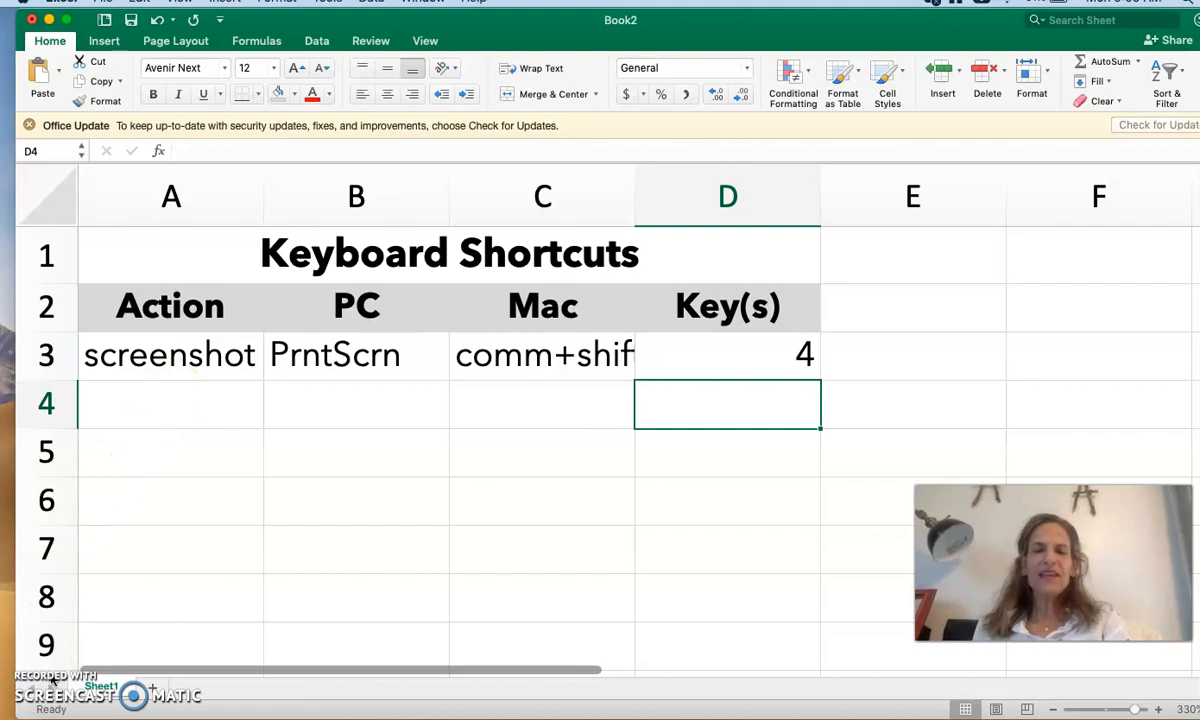
# - Paste the Save, Cut, Copy and Paste rows, with CTRL, command and keys S, X, C and V, into A4:D7
pyautogui.press('Left')
pyautogui.press('Left')
pyautogui.press('Left')
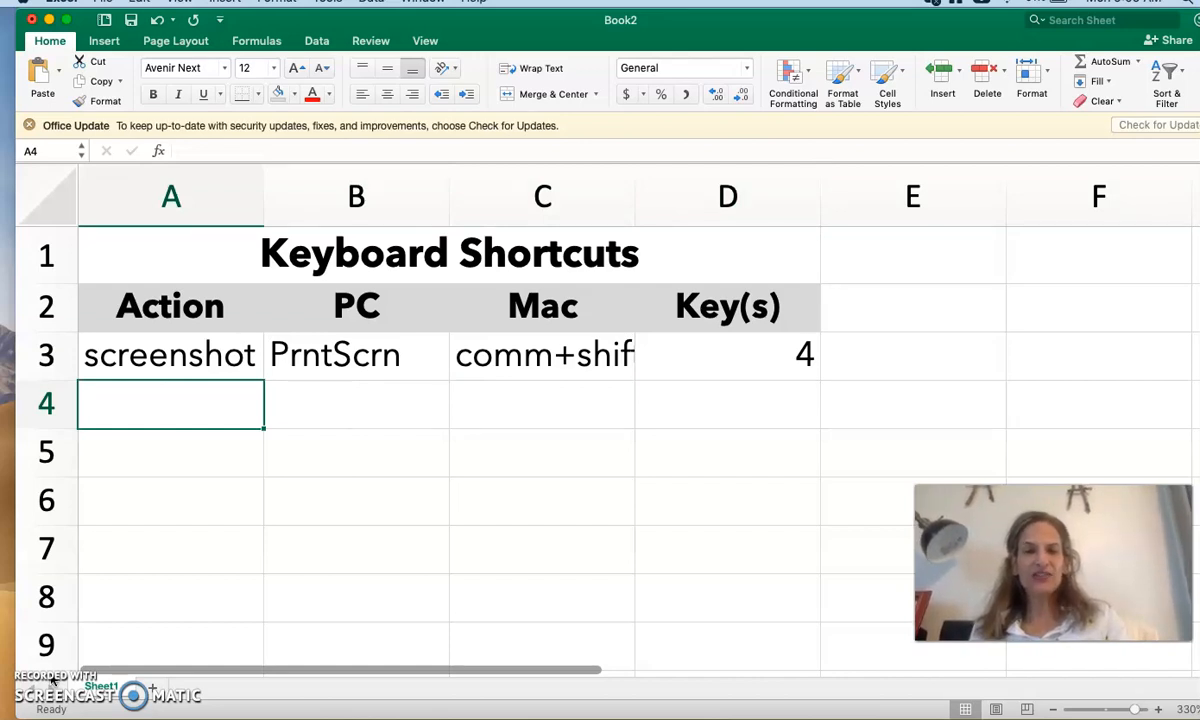
pyautogui.write('Save\tCTRL\tcommand\tS Cut\tCTRL\tcommand\tX Copy\tCTRL\tcommand\tC Paste\tCTRL\tcommand\tV')
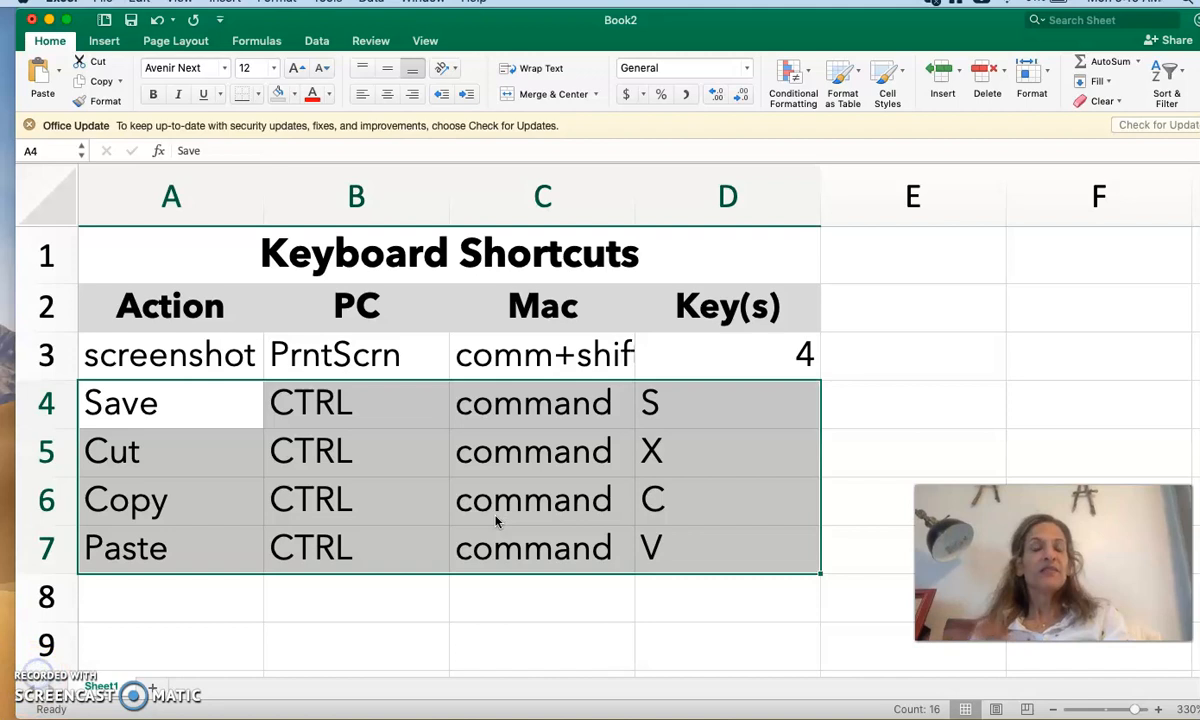
pyautogui.click(495, 518)
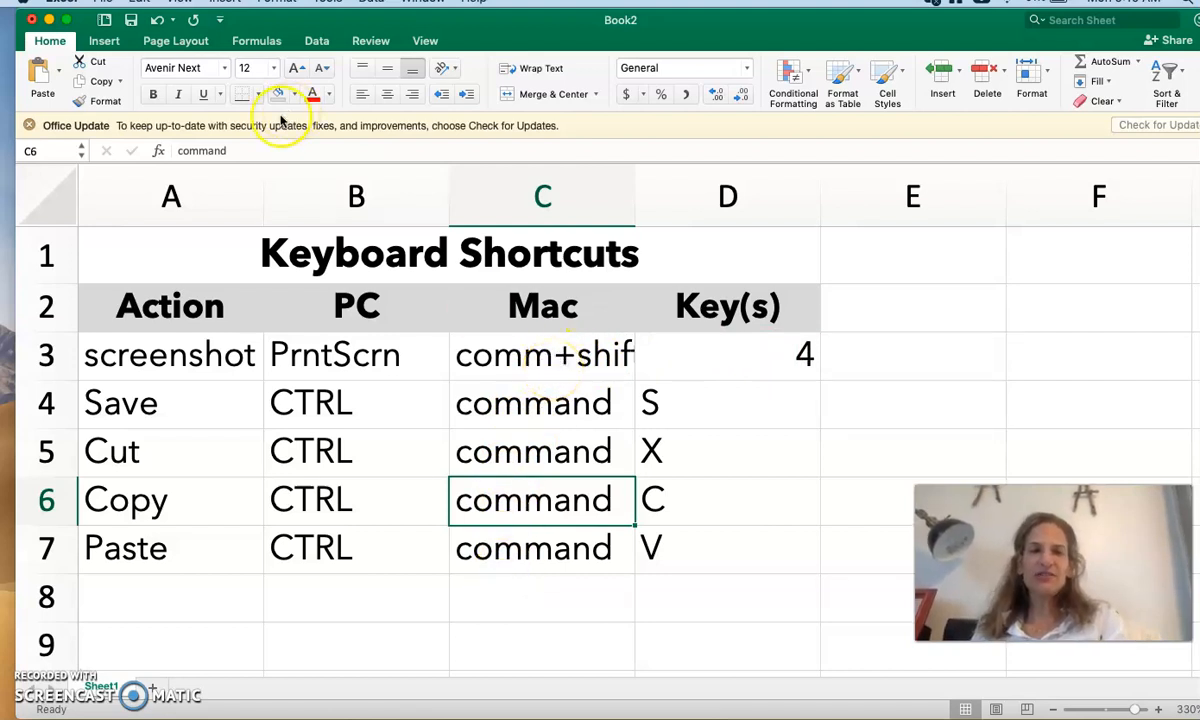
# - Change the screenshot row's Mac entry in C3 to "command+shift"
pyautogui.click(499, 367)
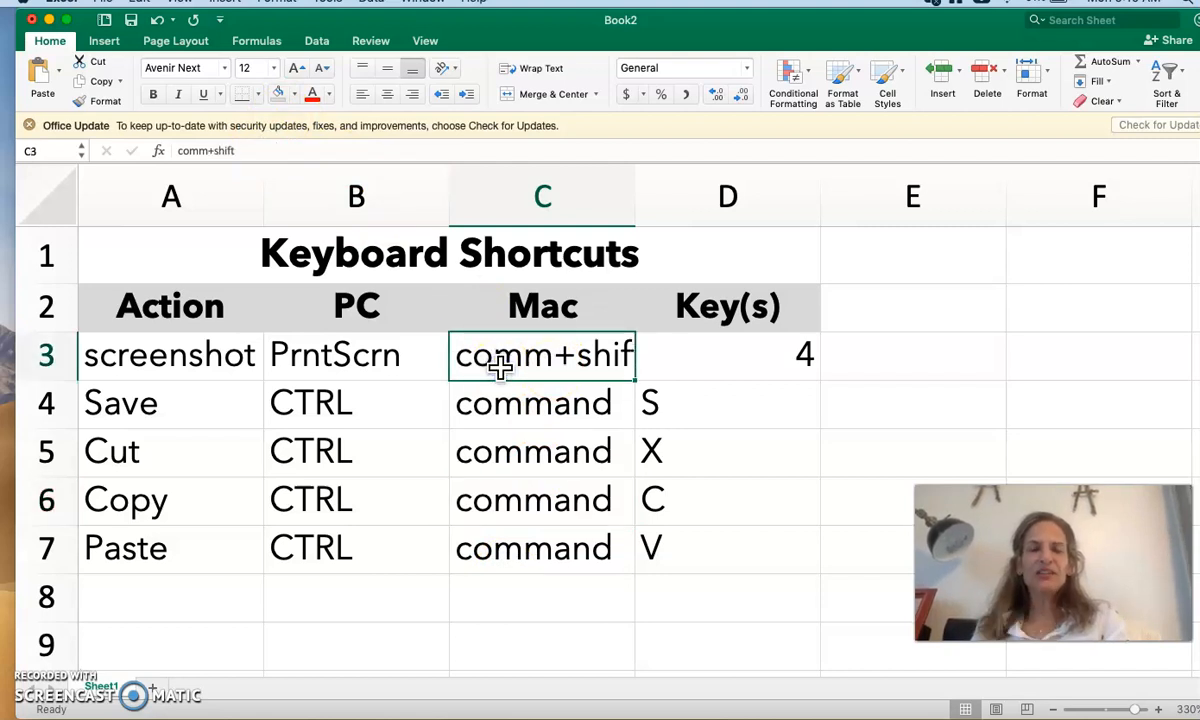
pyautogui.click(209, 152)
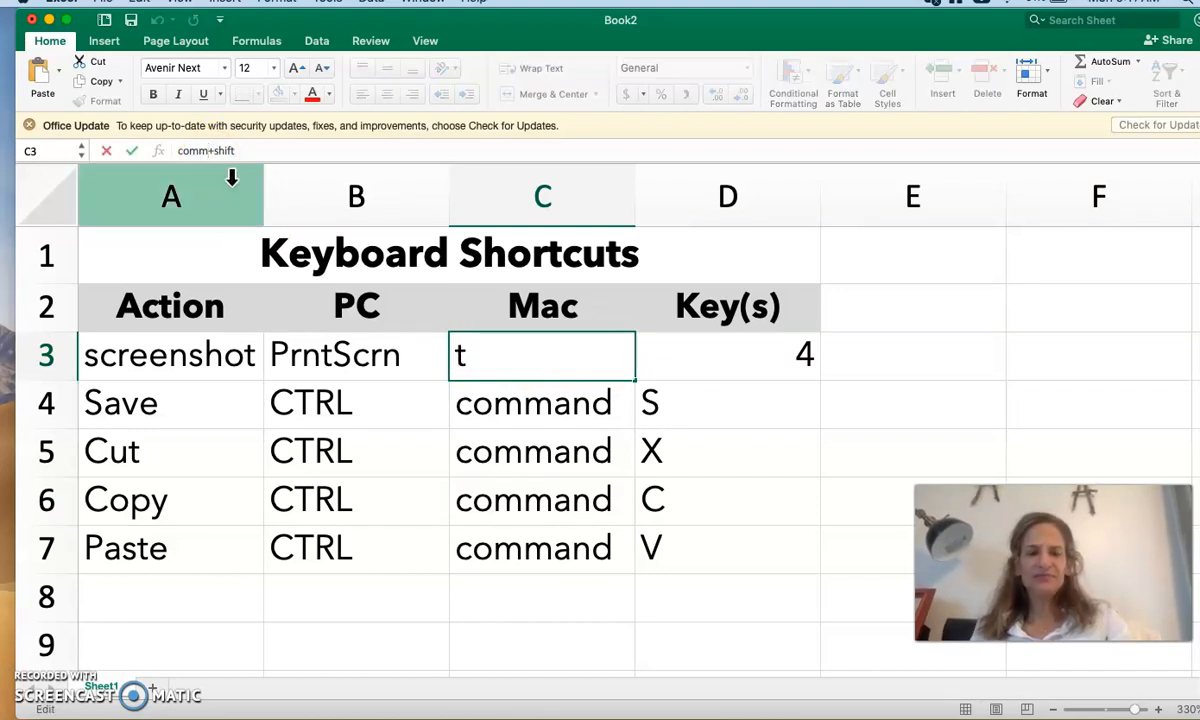
pyautogui.write('and')
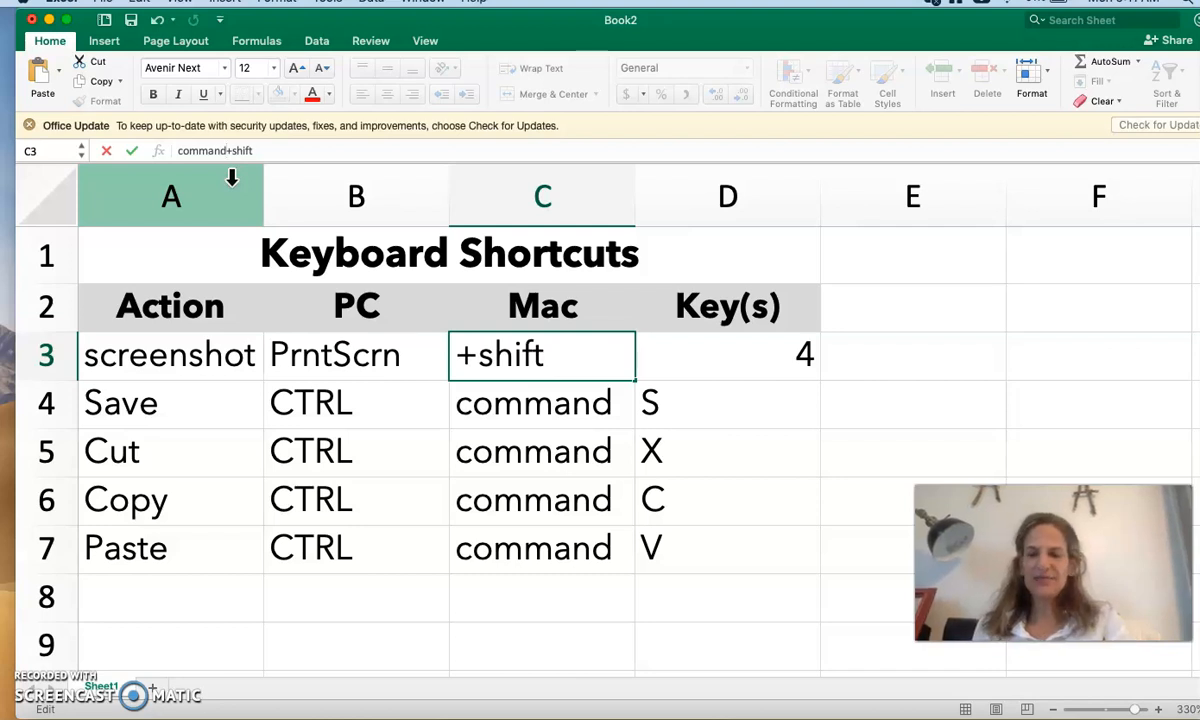
pyautogui.press('Return')
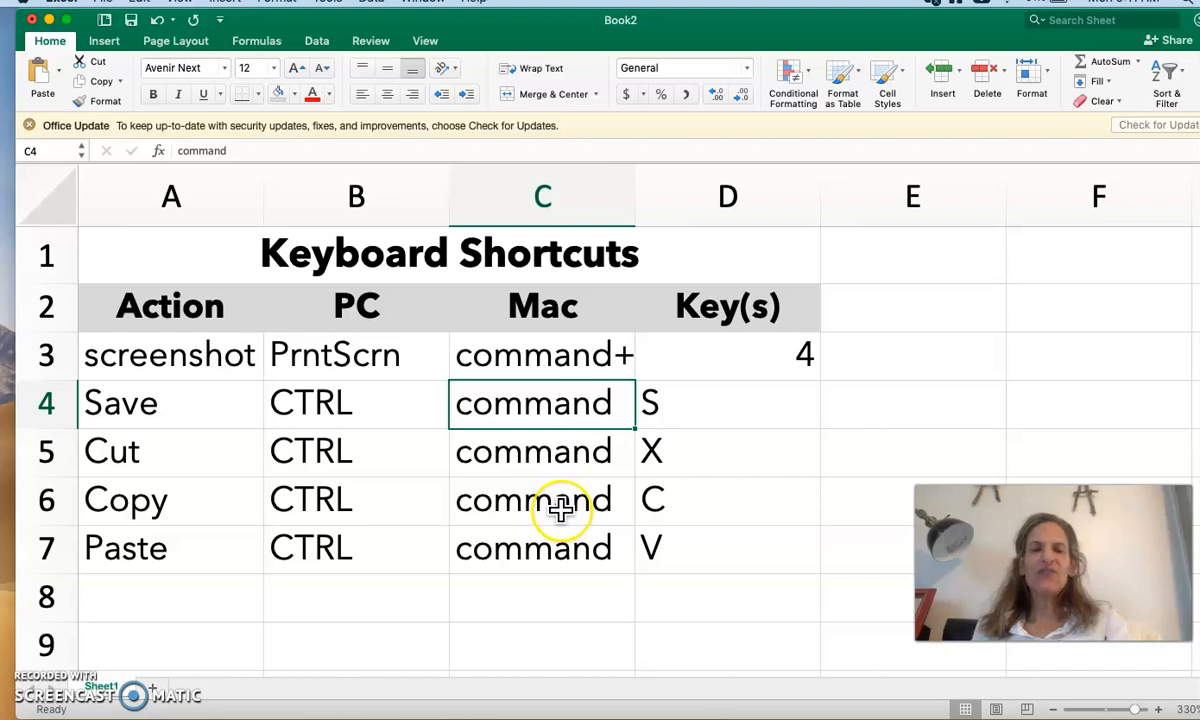
# - Autofit the width of column C to its longest entry
pyautogui.doubleClick(634, 194)
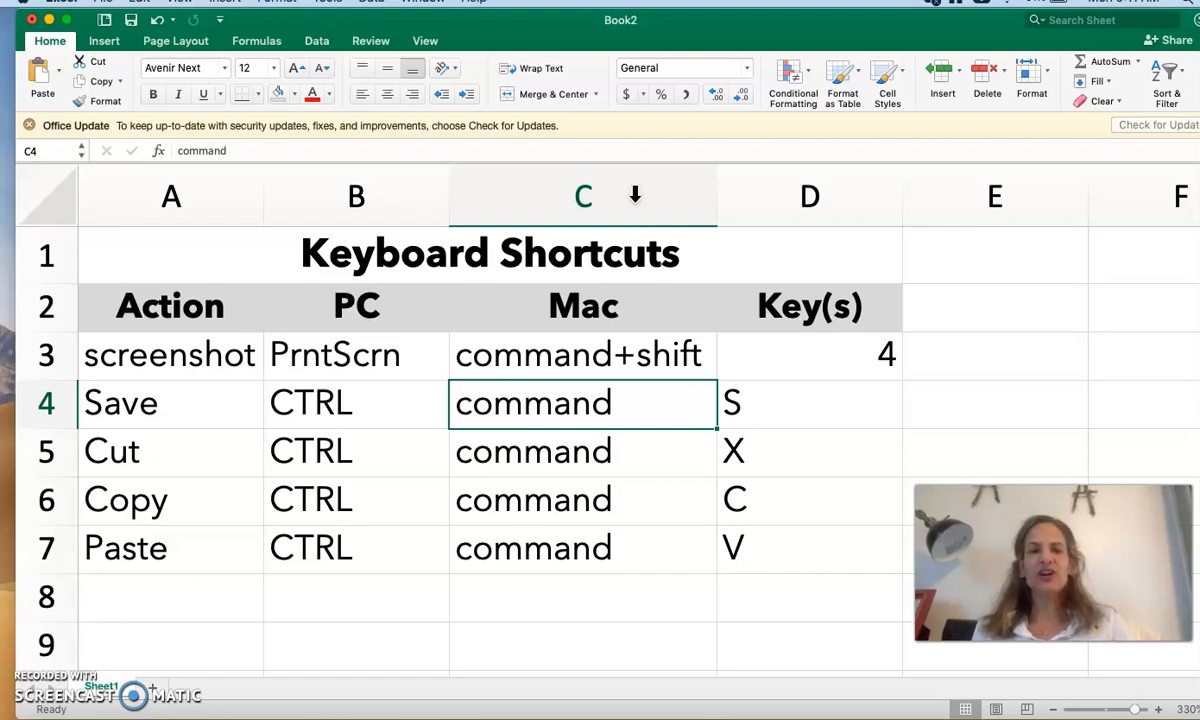
pyautogui.click(266, 202)
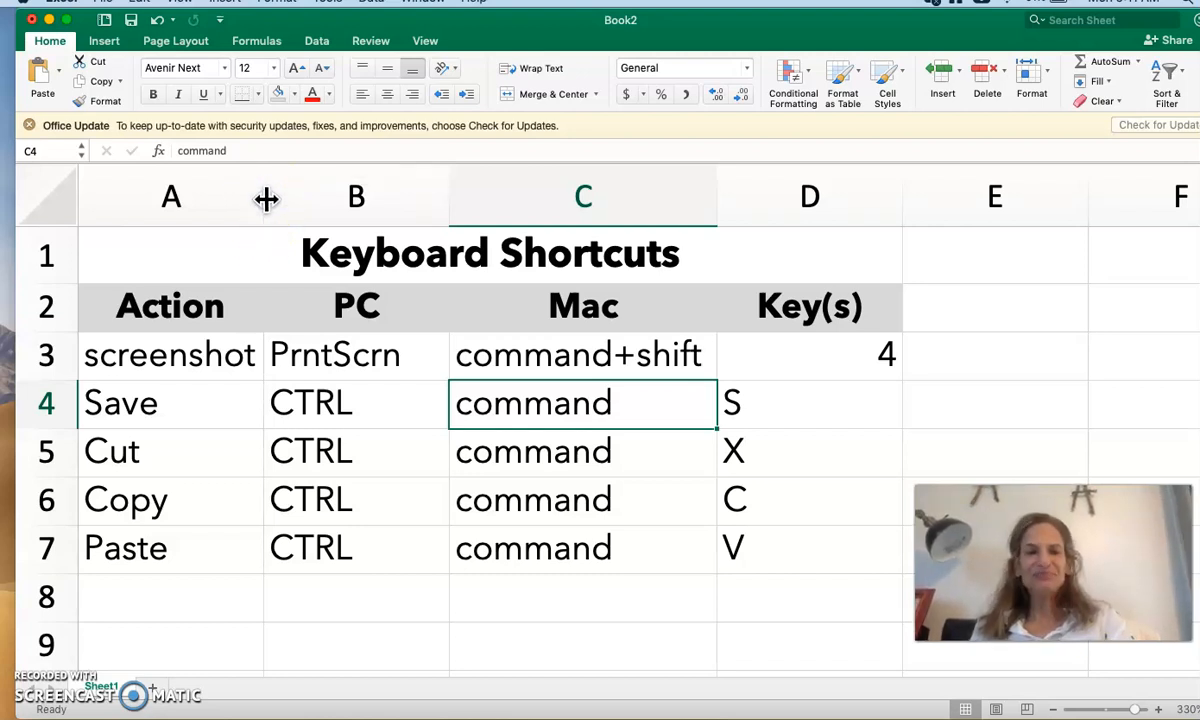
pyautogui.click(265, 198)
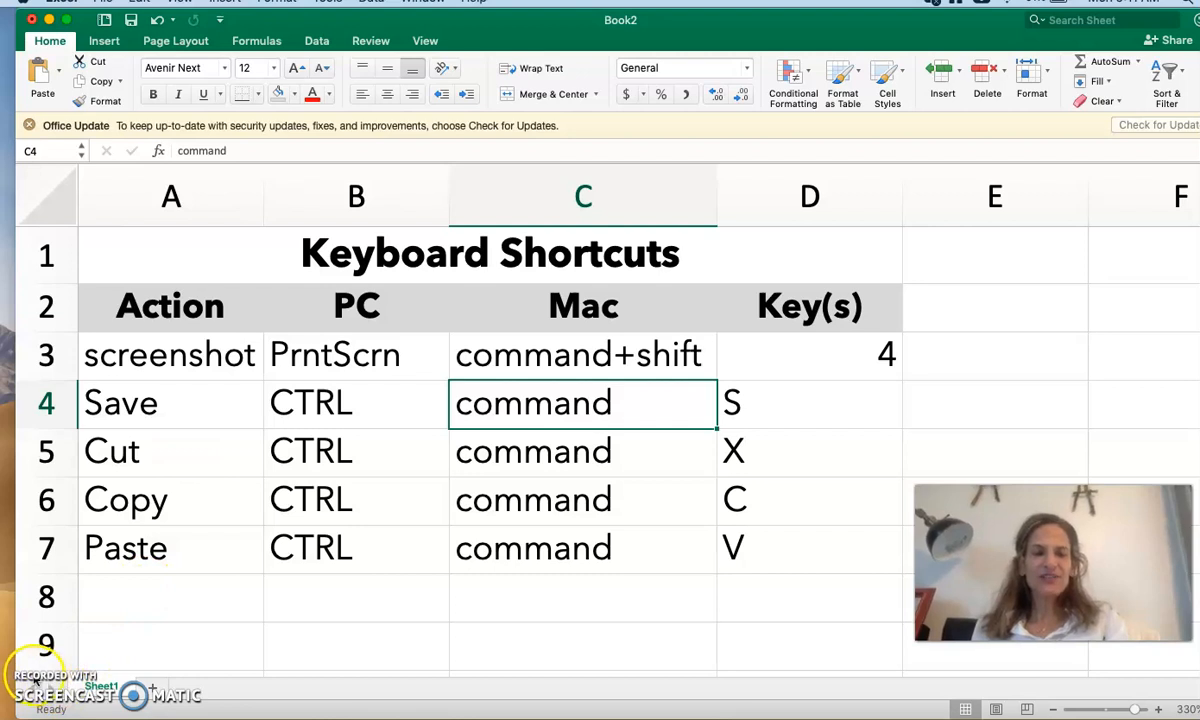
# - Start saving the workbook and name the file "Keyboard shortcuts"
pyautogui.click(131, 22)
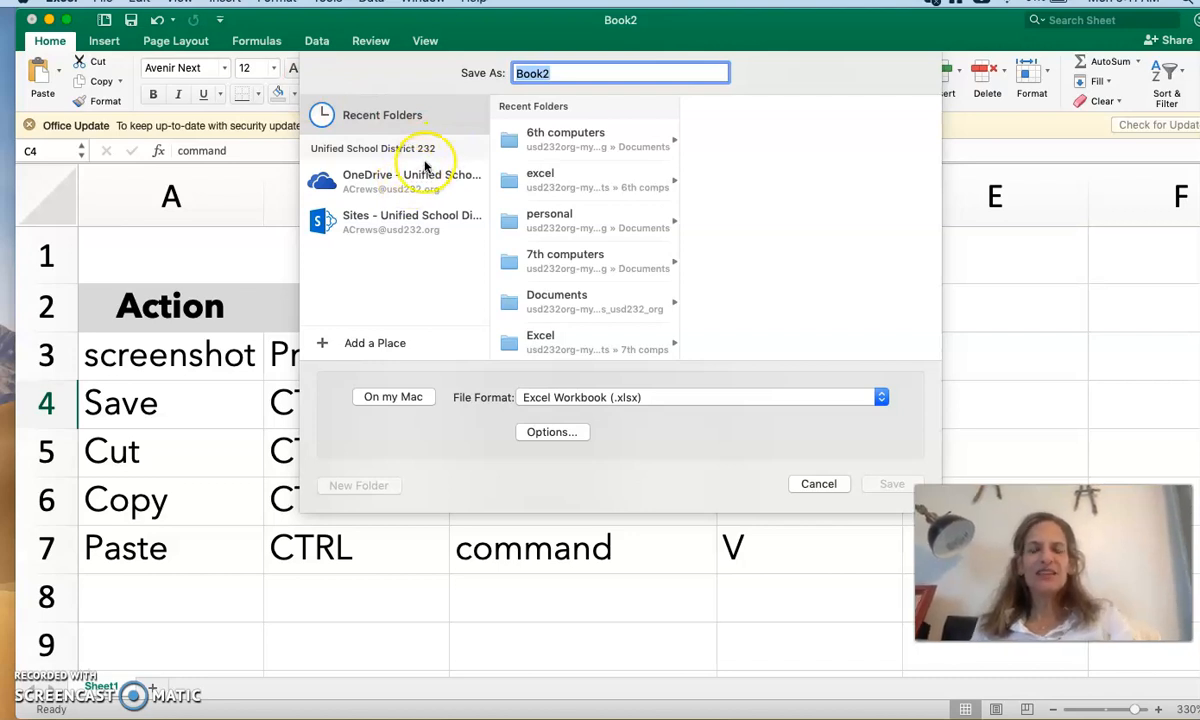
pyautogui.write('Kayboard')
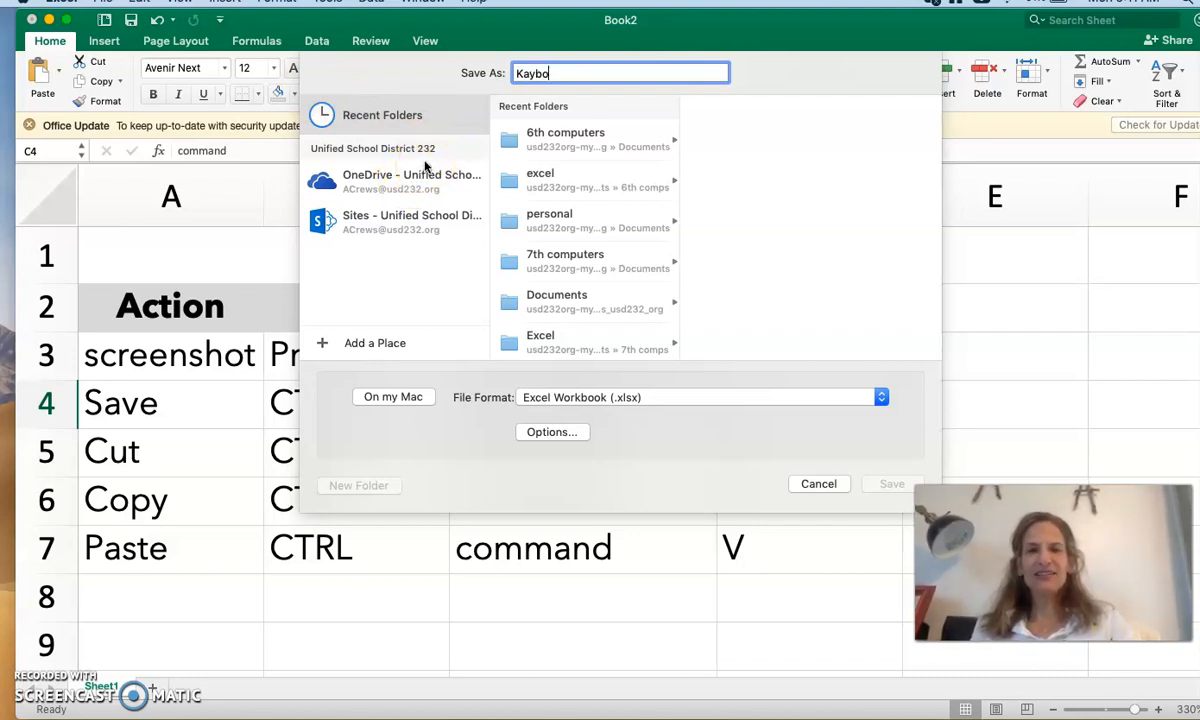
pyautogui.press('BackSpace')
pyautogui.press('BackSpace')
pyautogui.press('BackSpace')
pyautogui.press('BackSpace')
pyautogui.press('BackSpace')
pyautogui.press('BackSpace')
pyautogui.press('BackSpace')
pyautogui.write('ey')
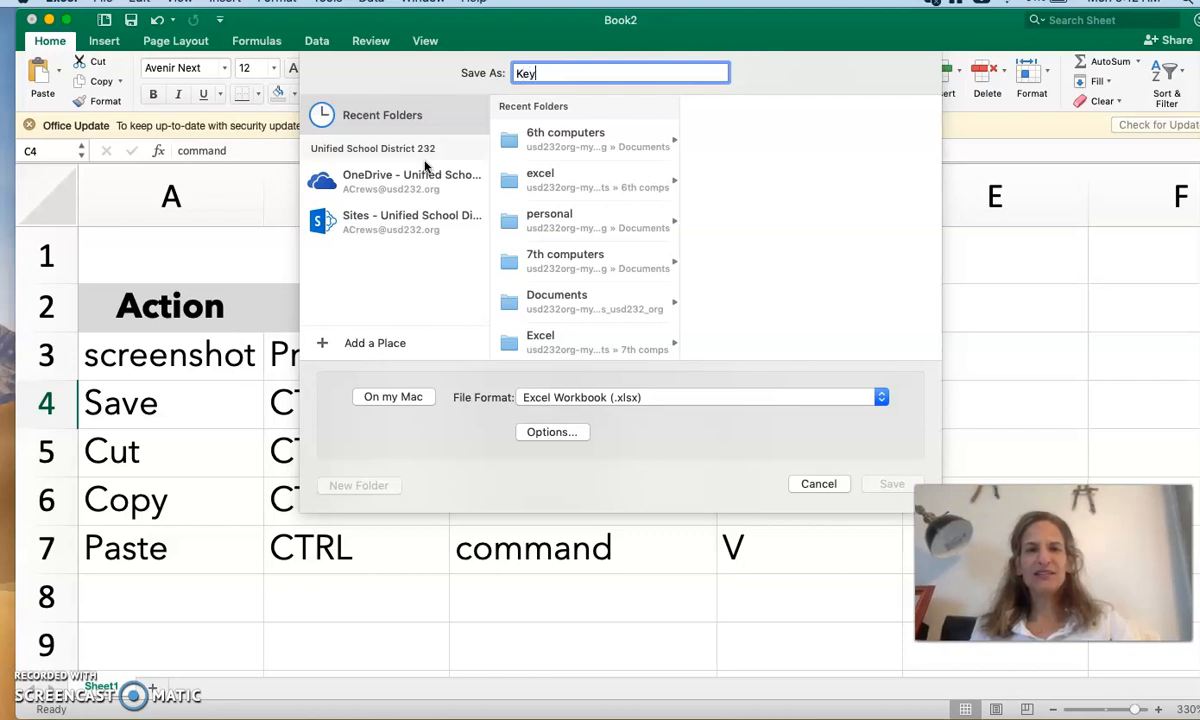
pyautogui.write('board shortcuts')
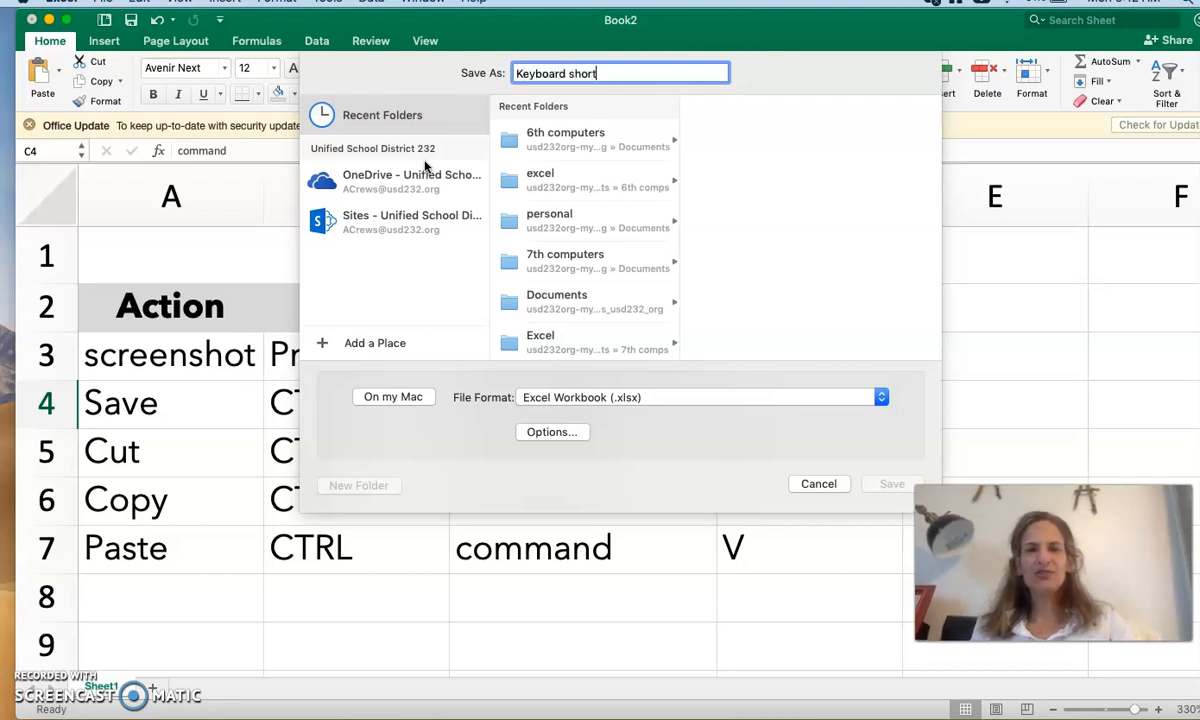
# - Choose the "7th computers" folder on OneDrive as the location and save the workbook there in Excel Workbook (.xlsx) format
pyautogui.click(381, 186)
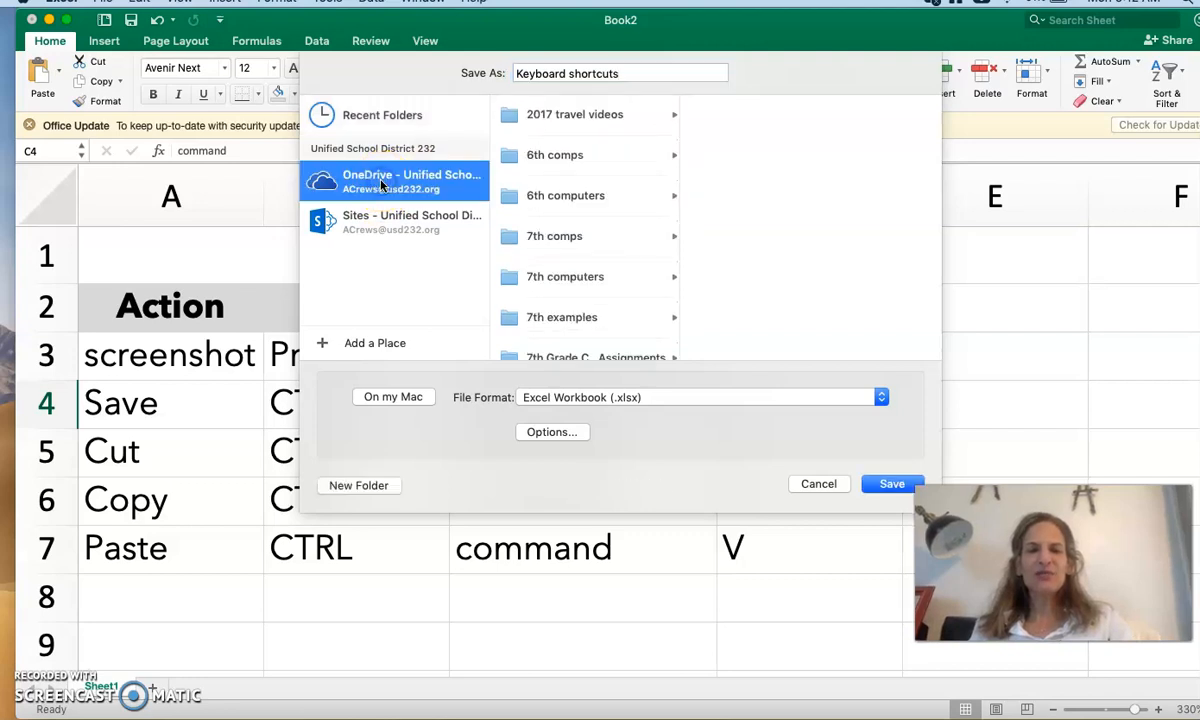
pyautogui.click(563, 278)
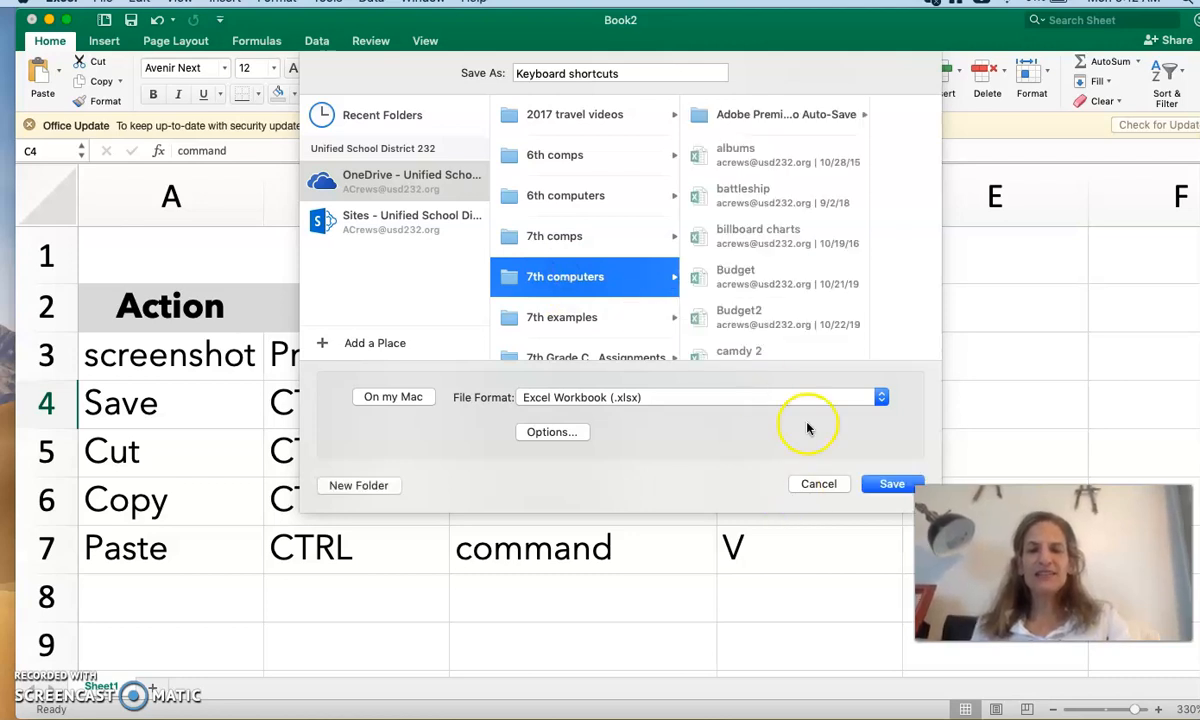
pyautogui.click(882, 482)
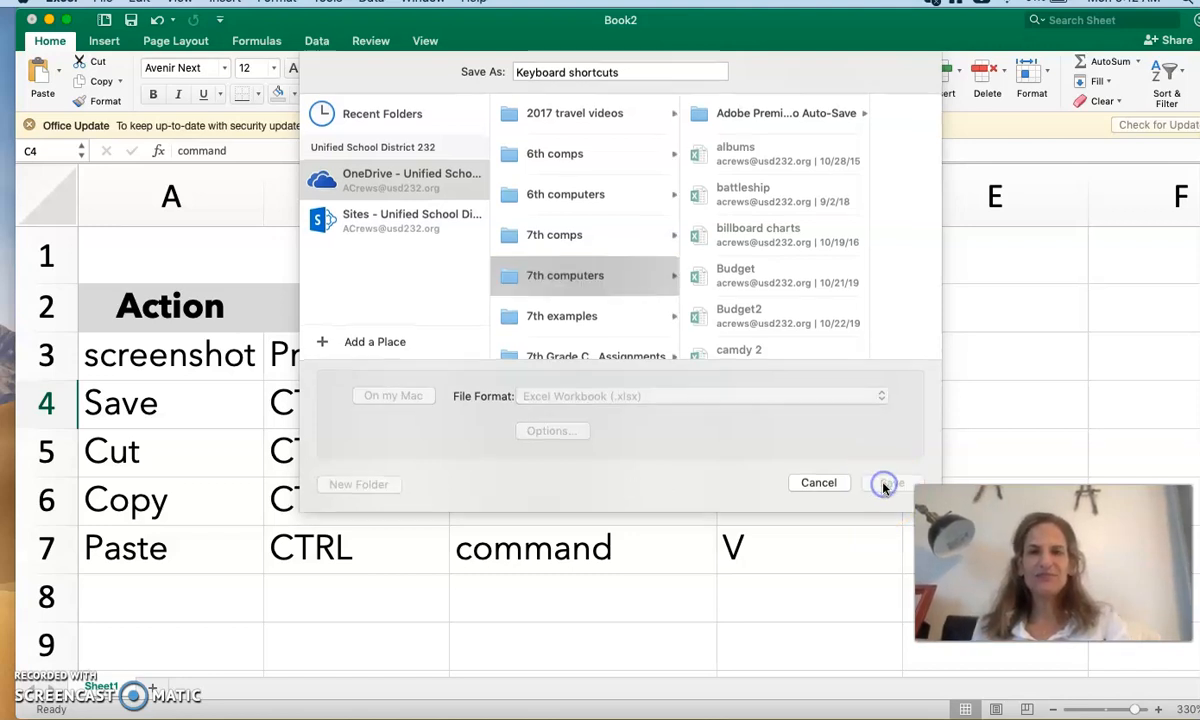